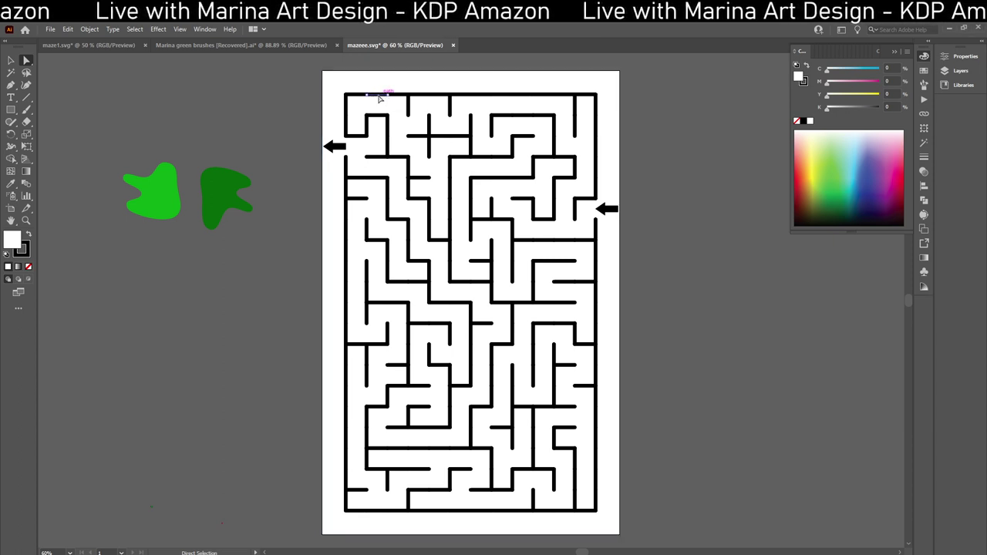
Pick one maze wall as a sample, then select all walls sharing its stroke colour
left_click(375, 98)
key("Delete")
left_click(138, 31)
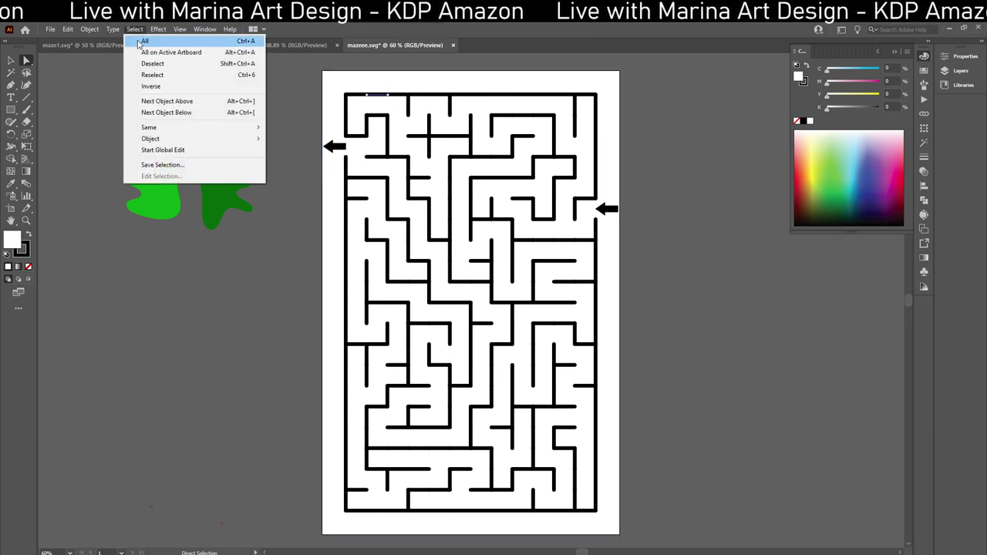
mouse_move(154, 127)
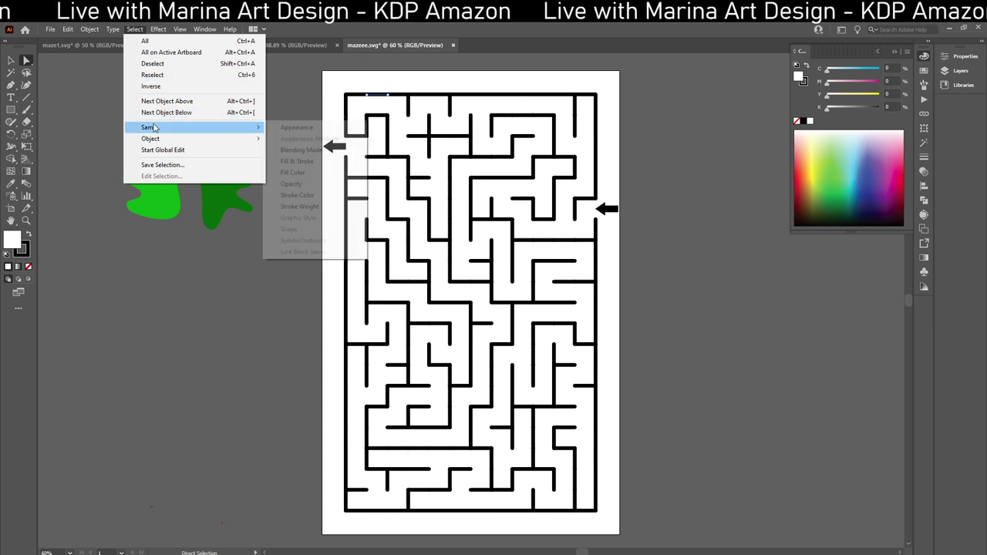
left_click(301, 195)
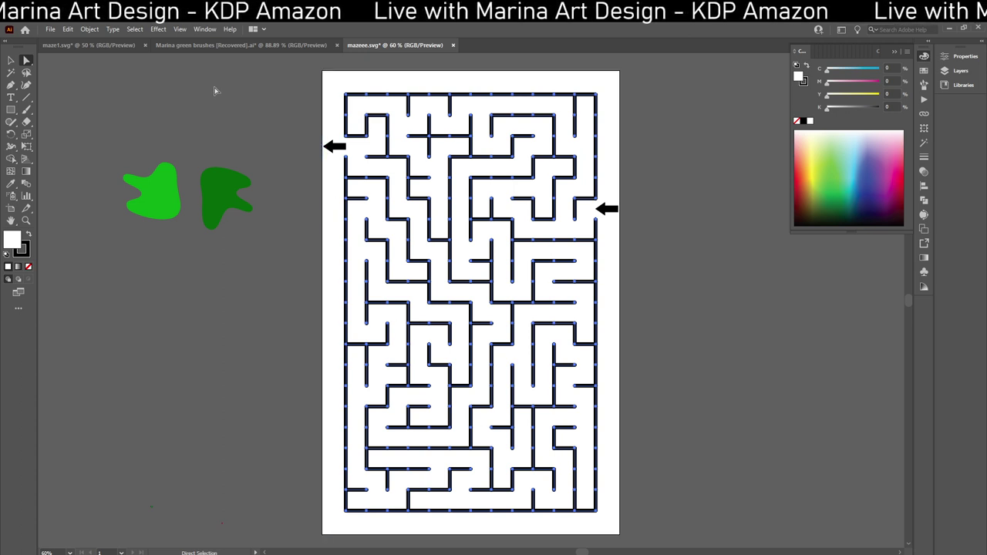
left_click(165, 29)
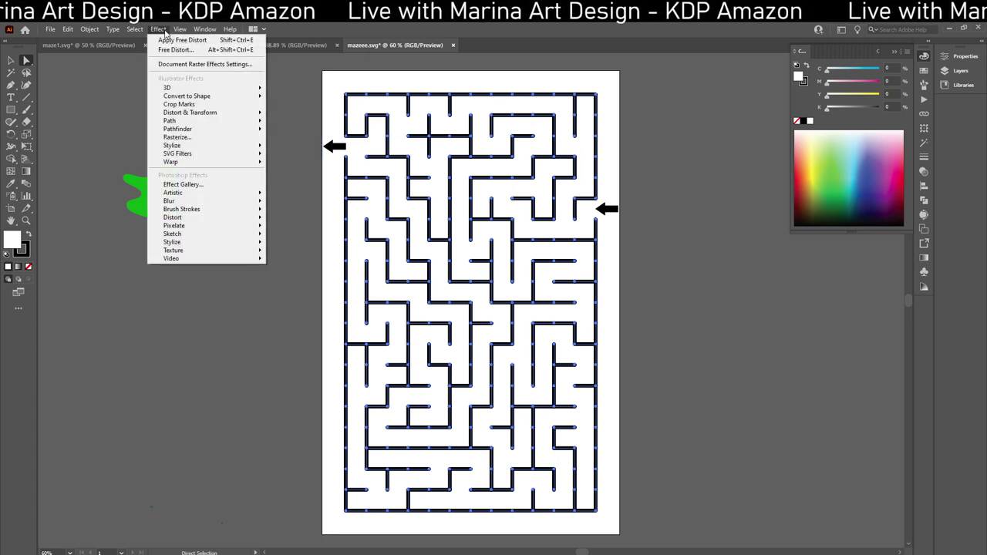
mouse_move(176, 163)
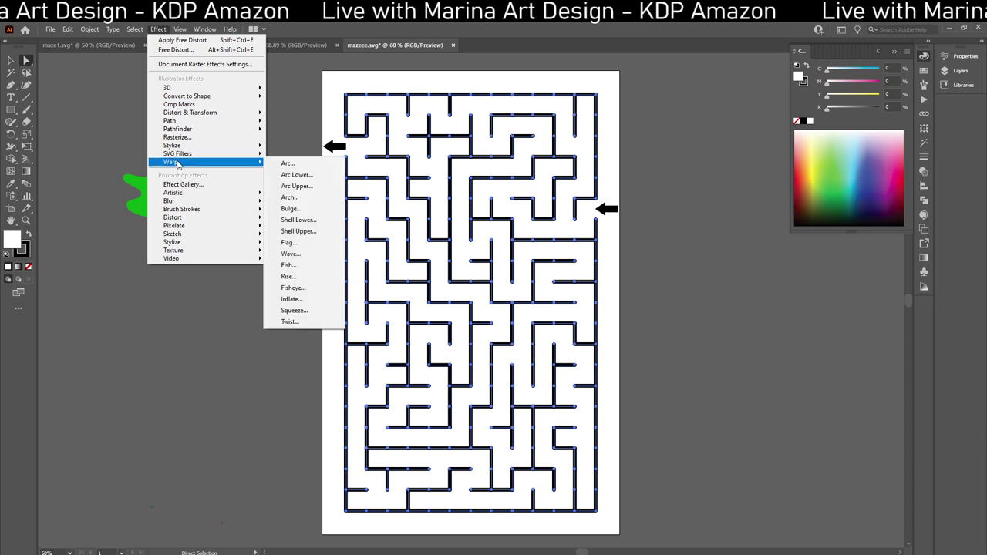
left_click(285, 164)
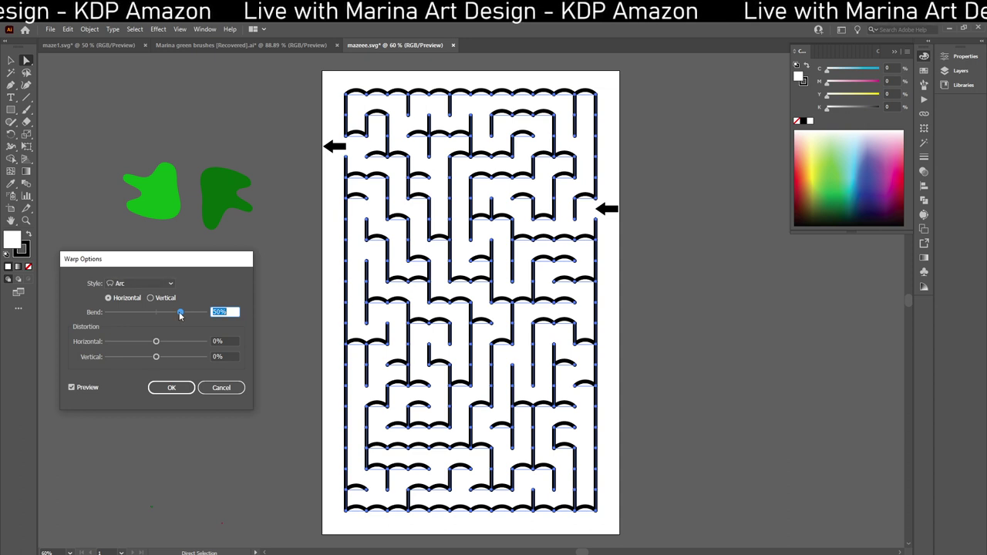
left_click_drag(180, 312, 120, 318)
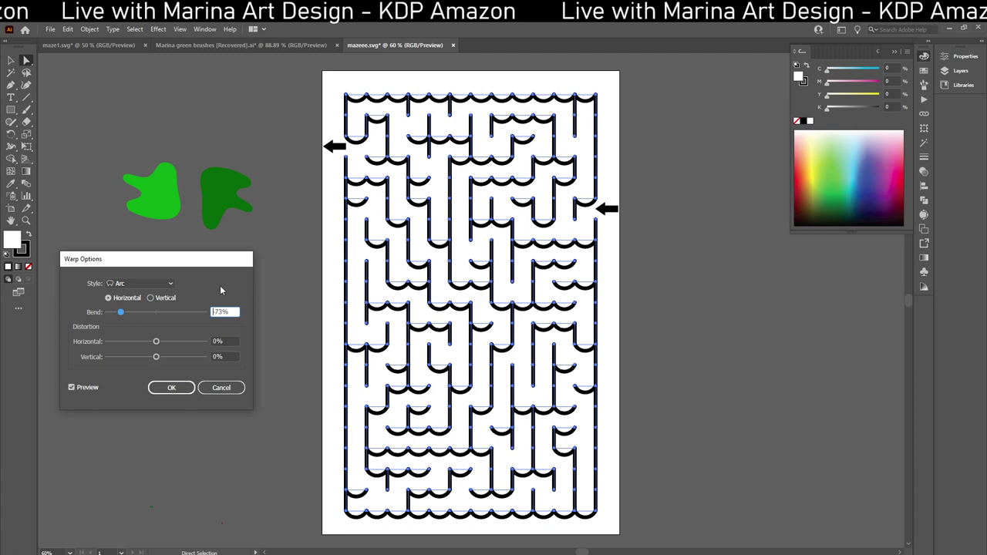
left_click_drag(119, 313, 158, 325)
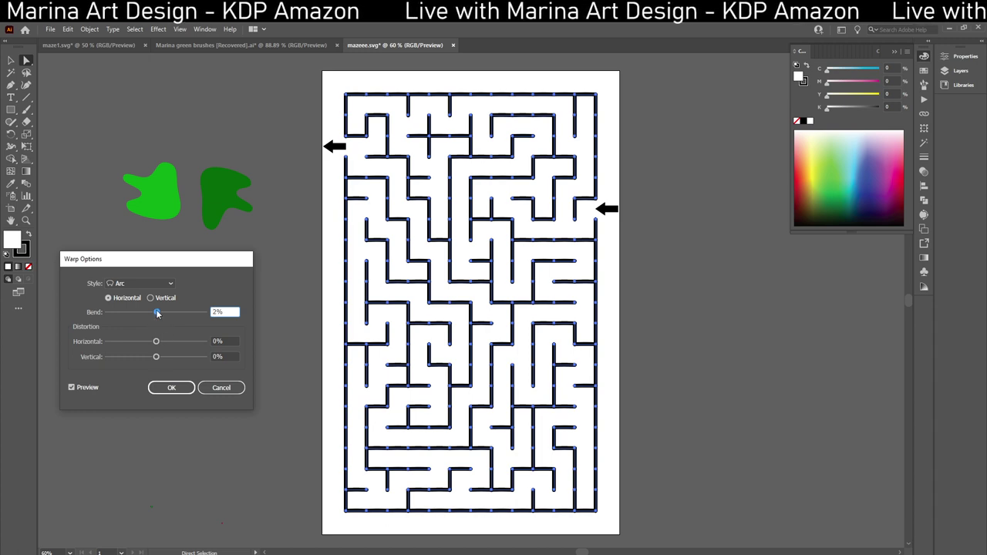
left_click_drag(157, 313, 129, 314)
left_click(150, 298)
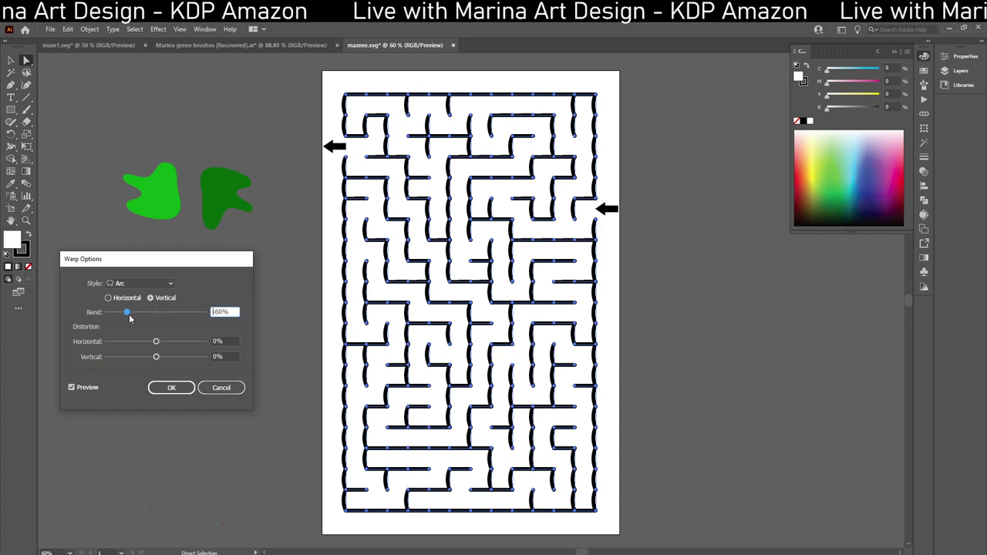
left_click(142, 283)
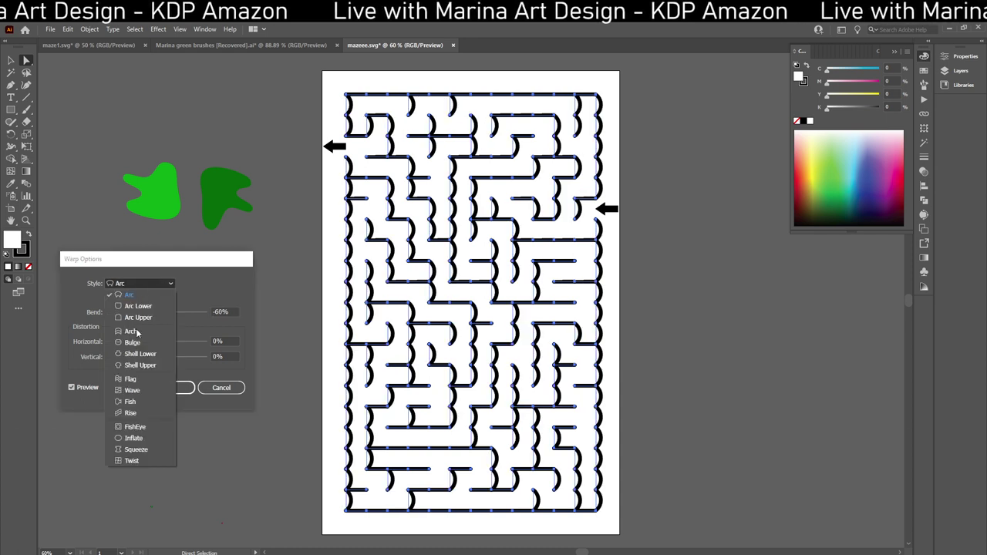
left_click(131, 379)
left_click(147, 284)
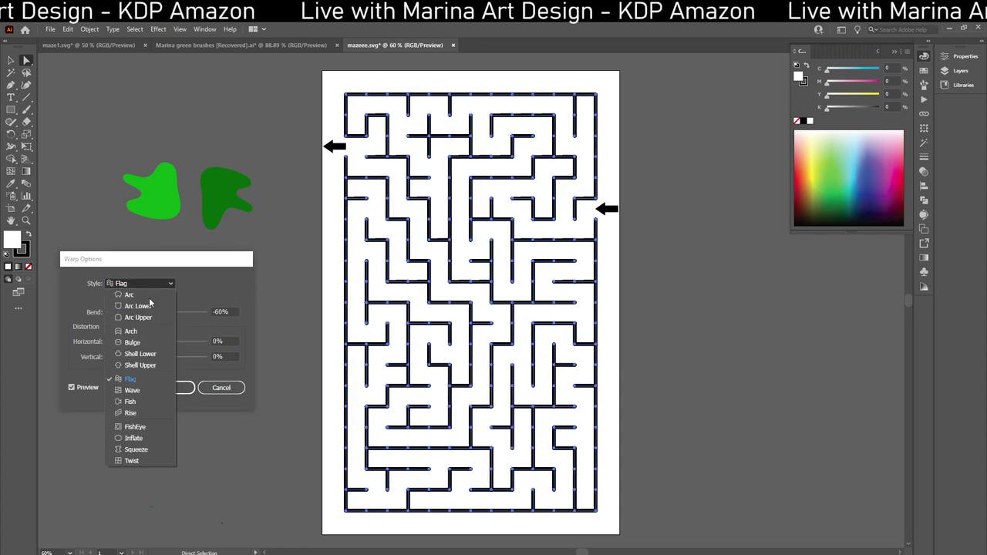
left_click(131, 413)
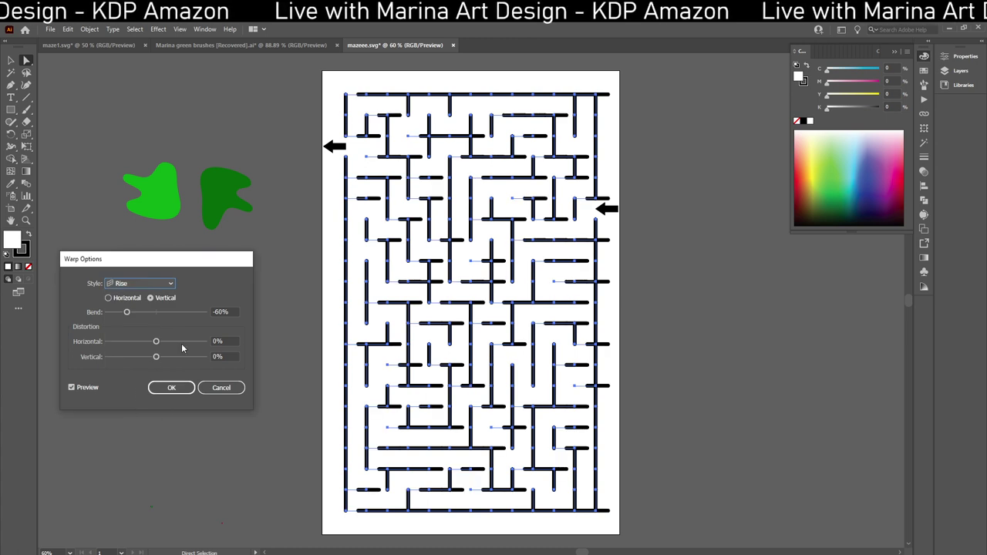
left_click(215, 388)
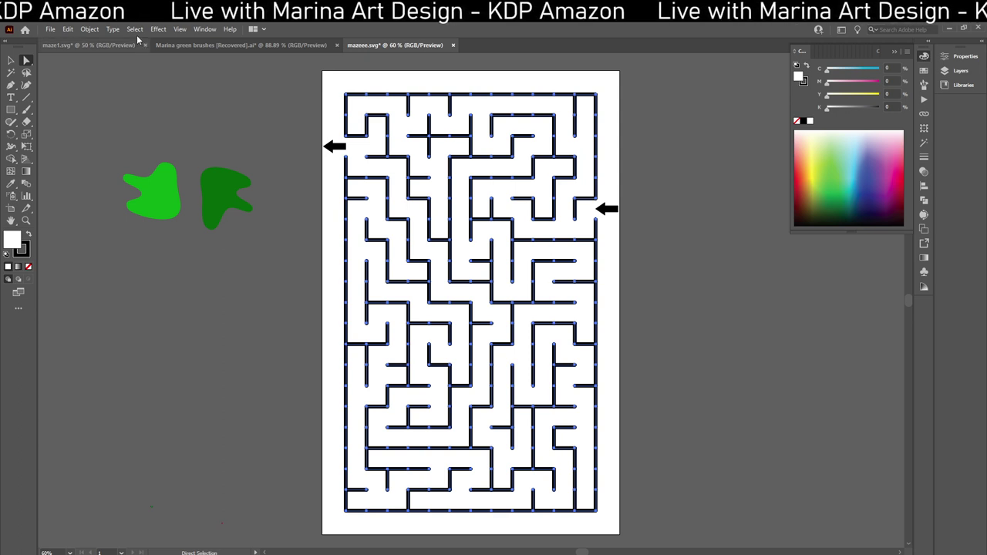
Group the maze walls, then preview a Pucker & Bloat bloat and cancel it
left_click(90, 29)
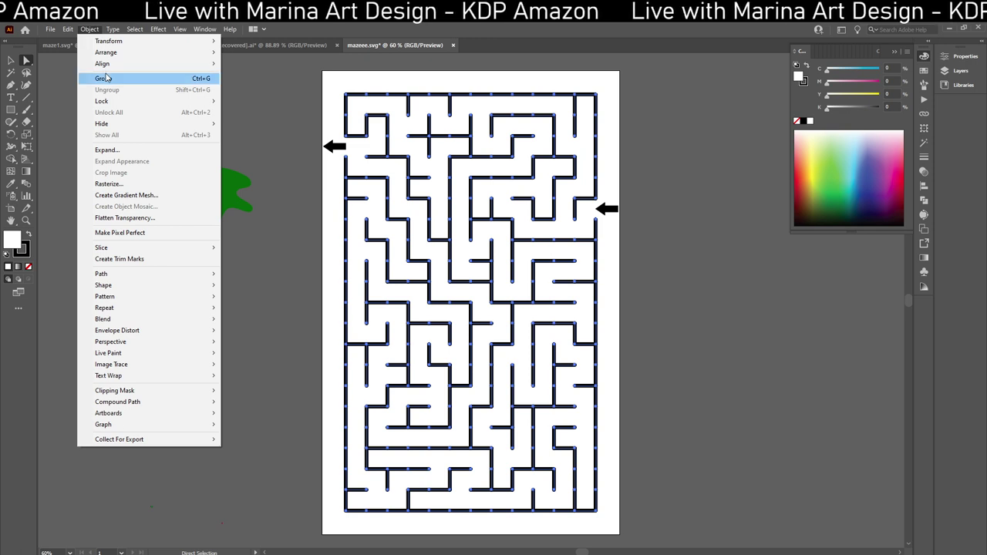
left_click(102, 78)
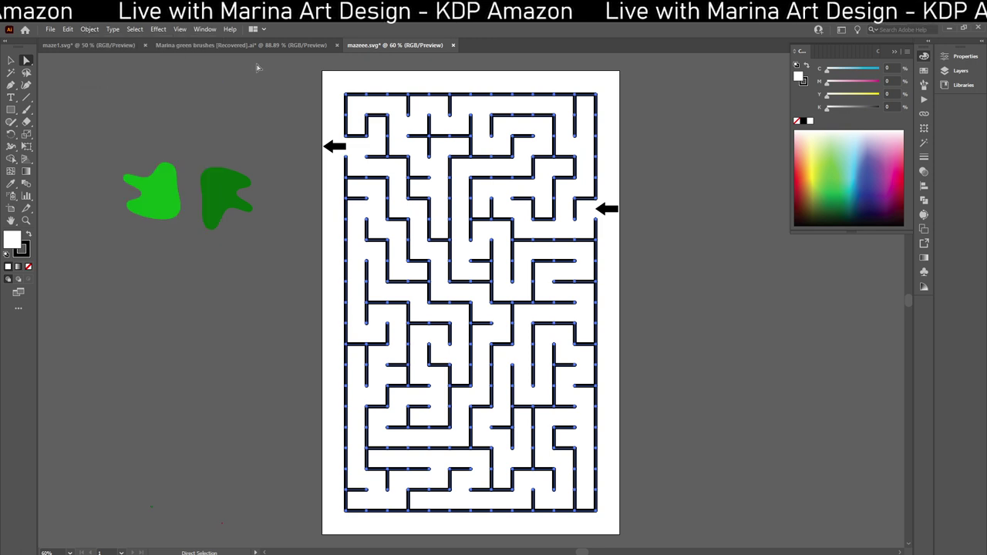
left_click(158, 28)
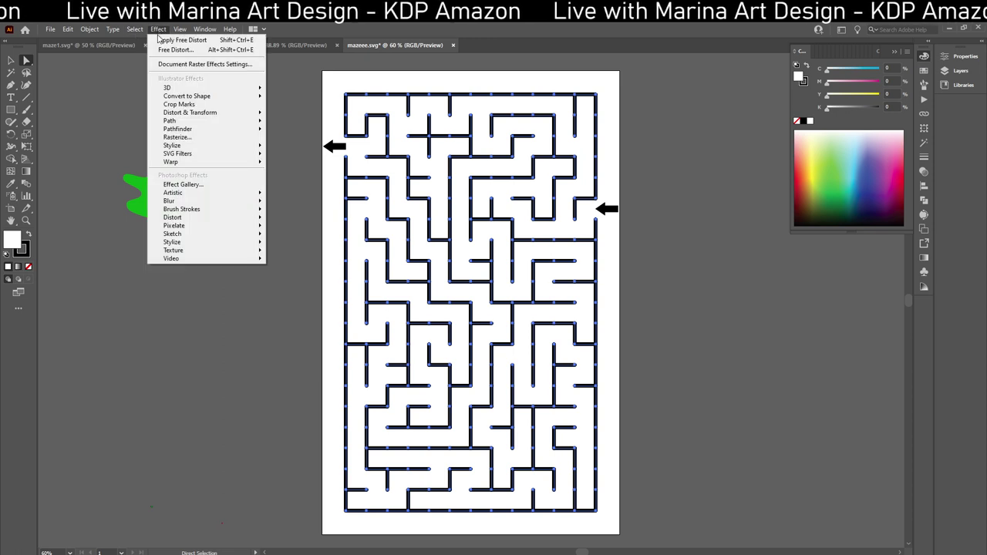
mouse_move(186, 113)
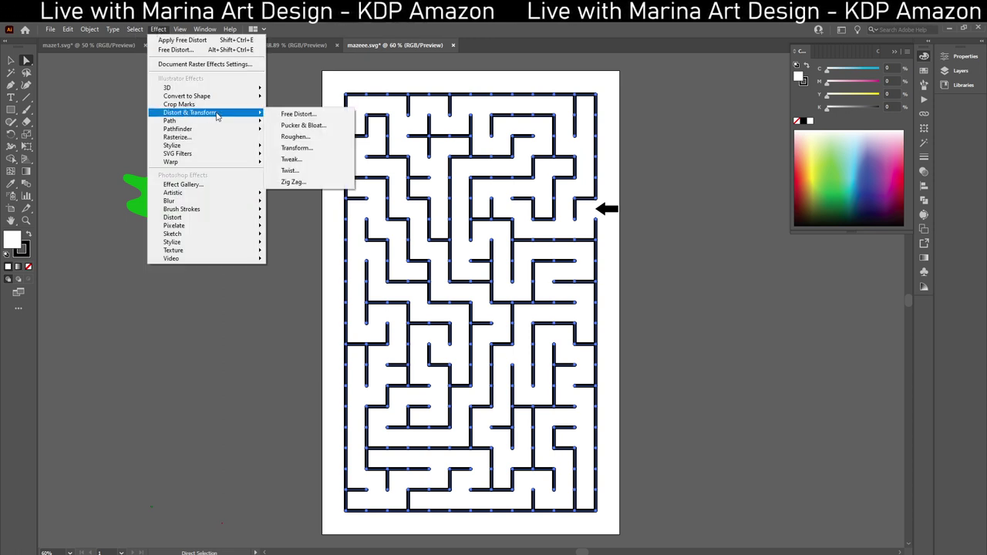
left_click(299, 126)
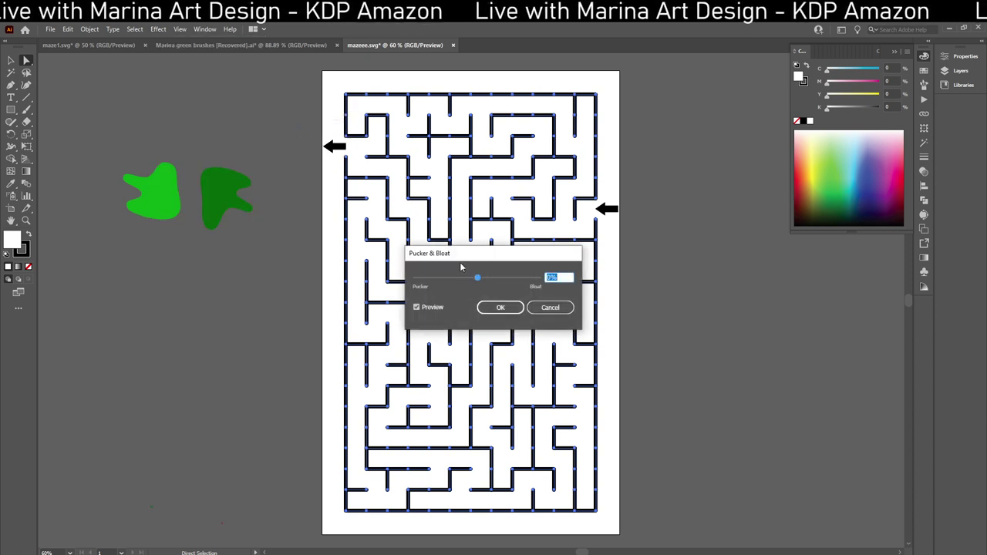
left_click_drag(478, 278, 511, 279)
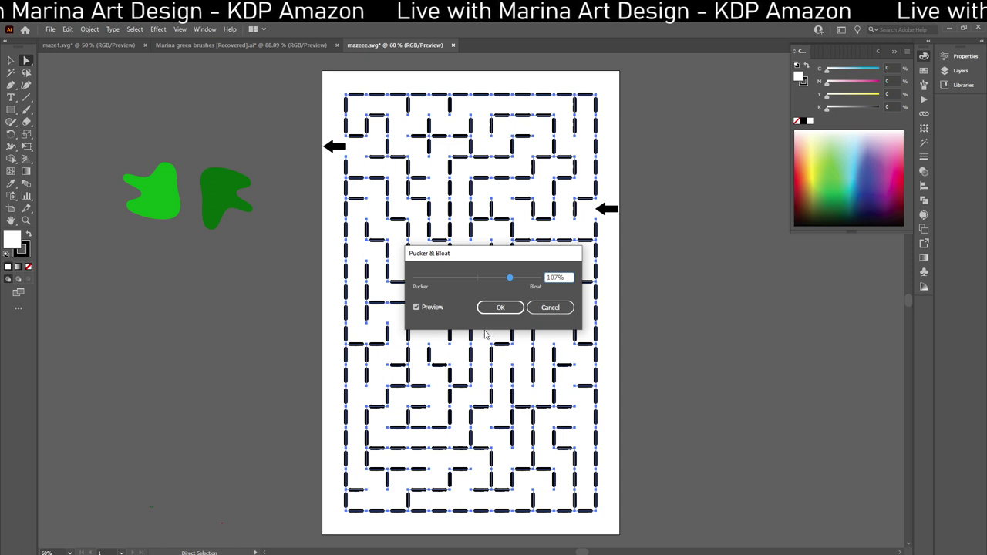
left_click(550, 307)
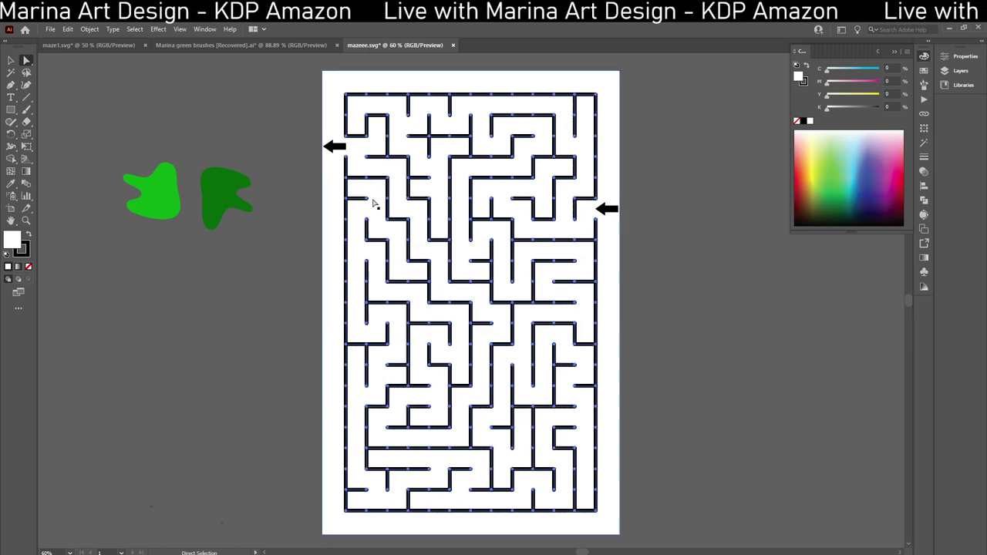
left_click(158, 29)
mouse_move(216, 113)
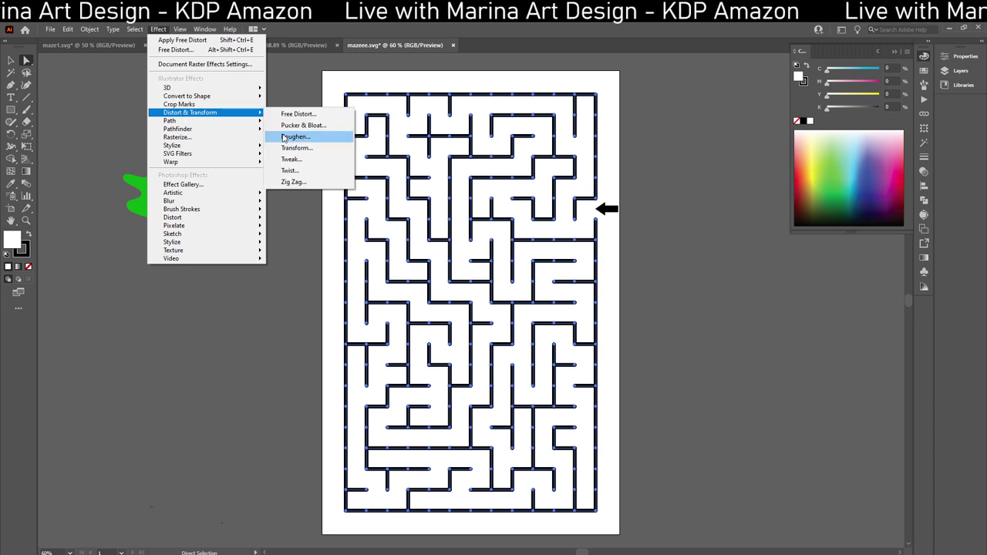
left_click(284, 138)
mouse_move(437, 252)
left_mouse_down()
mouse_move(460, 280)
mouse_move(461, 256)
mouse_move(452, 258)
left_mouse_up()
left_click(469, 266)
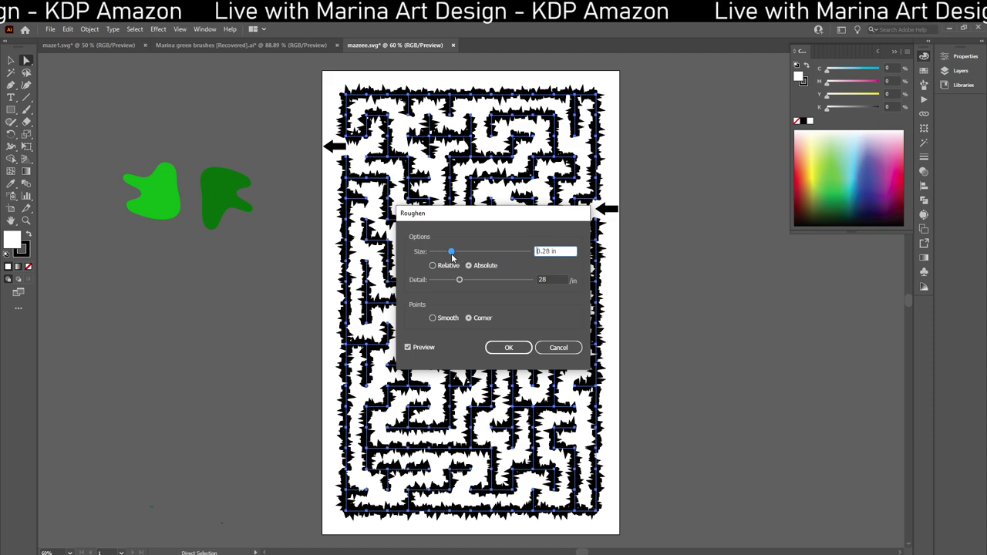
left_click_drag(472, 220, 194, 267)
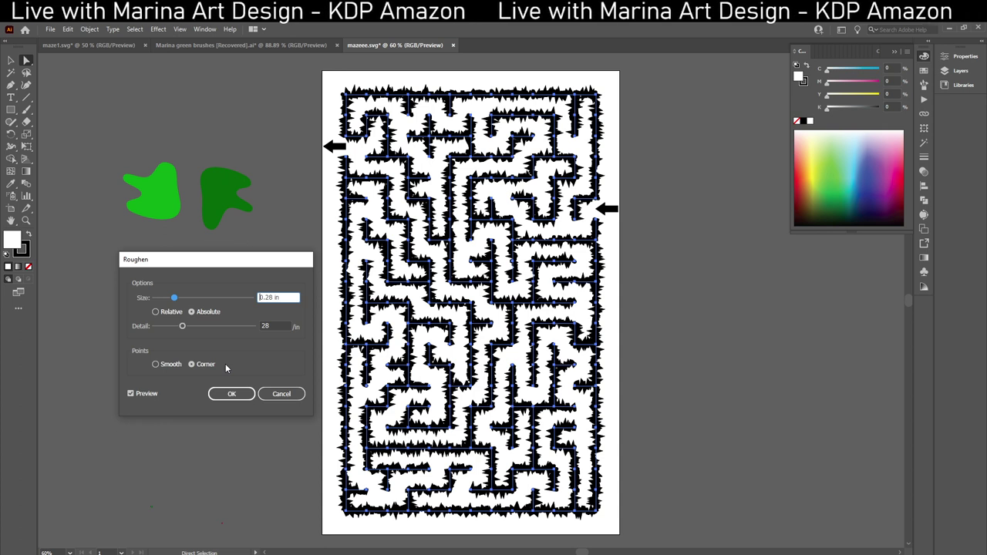
left_click(279, 393)
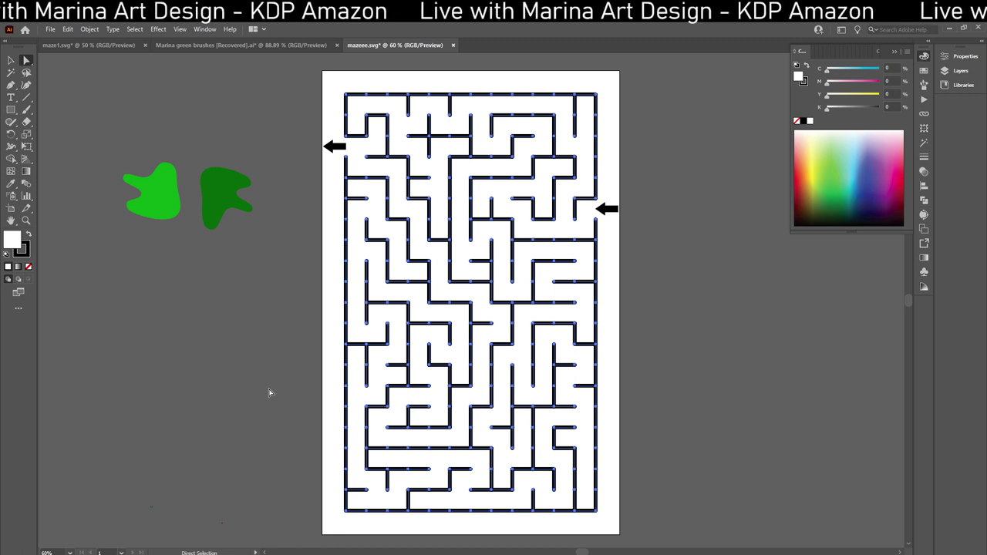
left_click(158, 28)
left_click(166, 37)
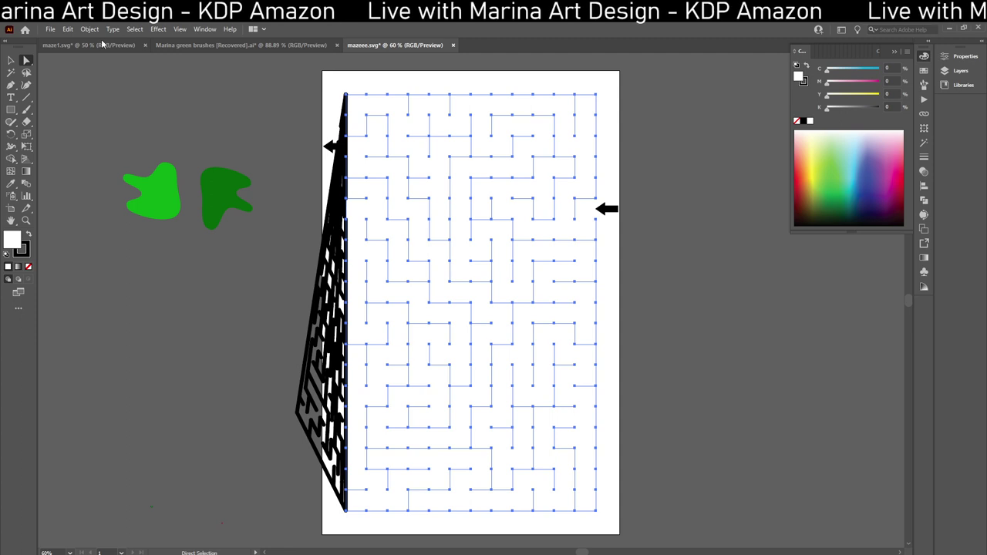
left_click(68, 28)
left_click(77, 44)
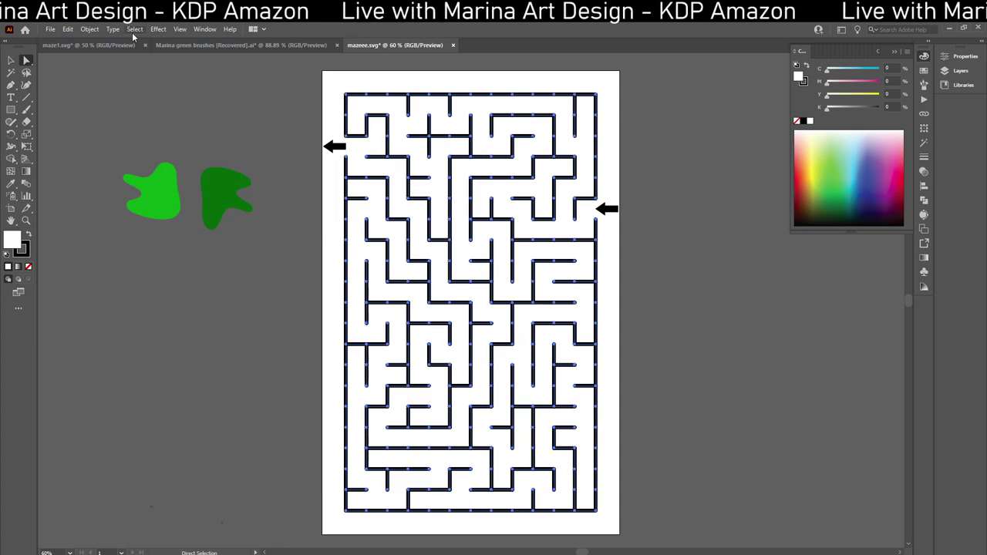
left_click(159, 28)
mouse_move(191, 113)
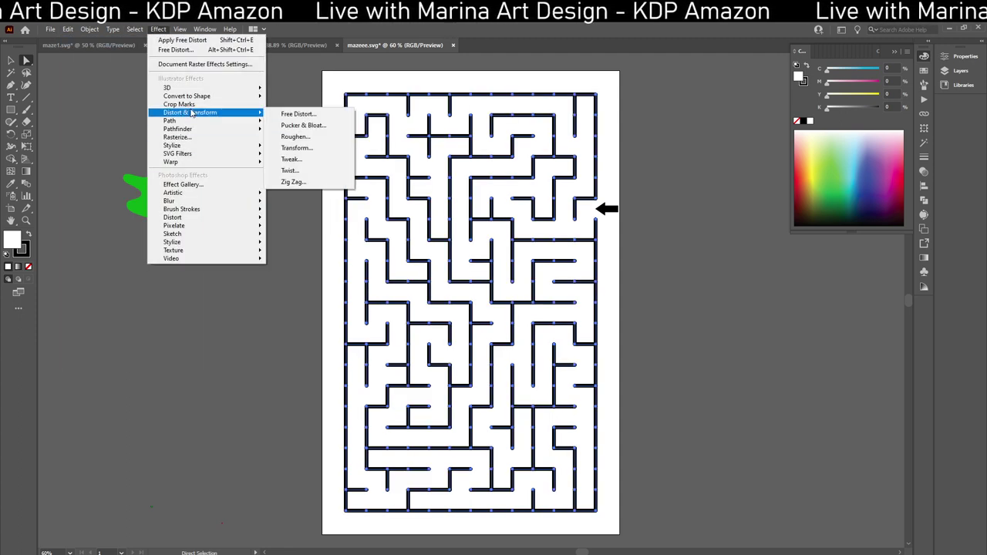
left_click(287, 138)
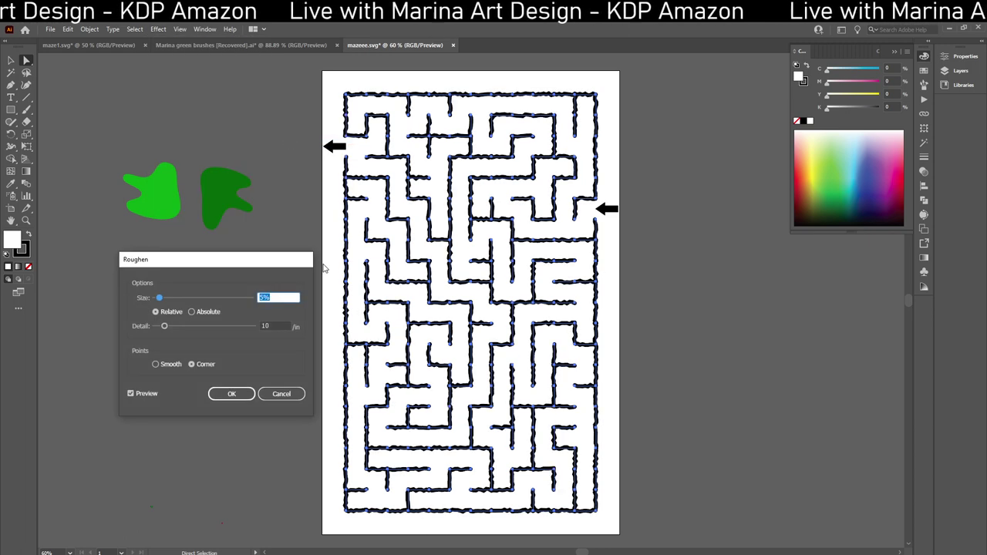
left_click(191, 312)
left_click_drag(160, 299, 175, 304)
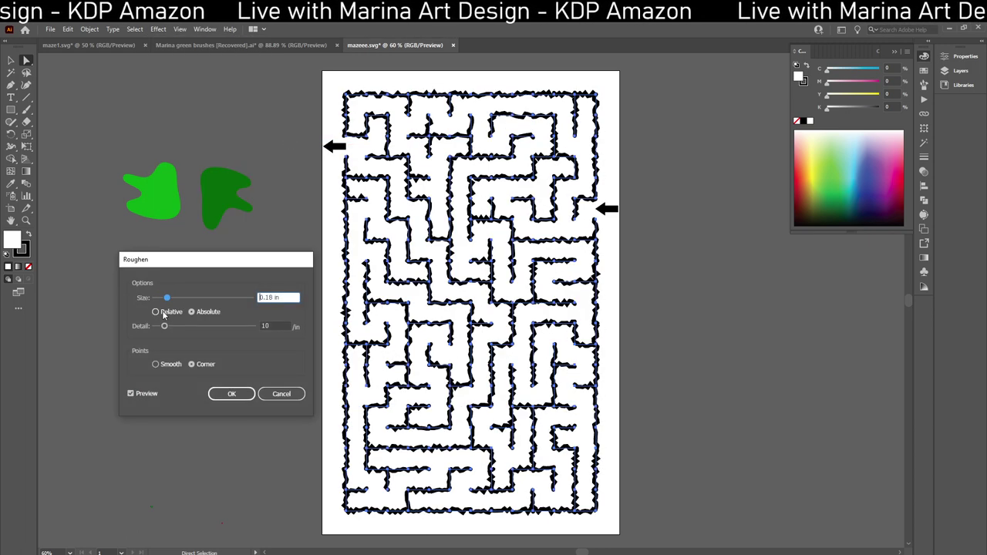
left_click(160, 312)
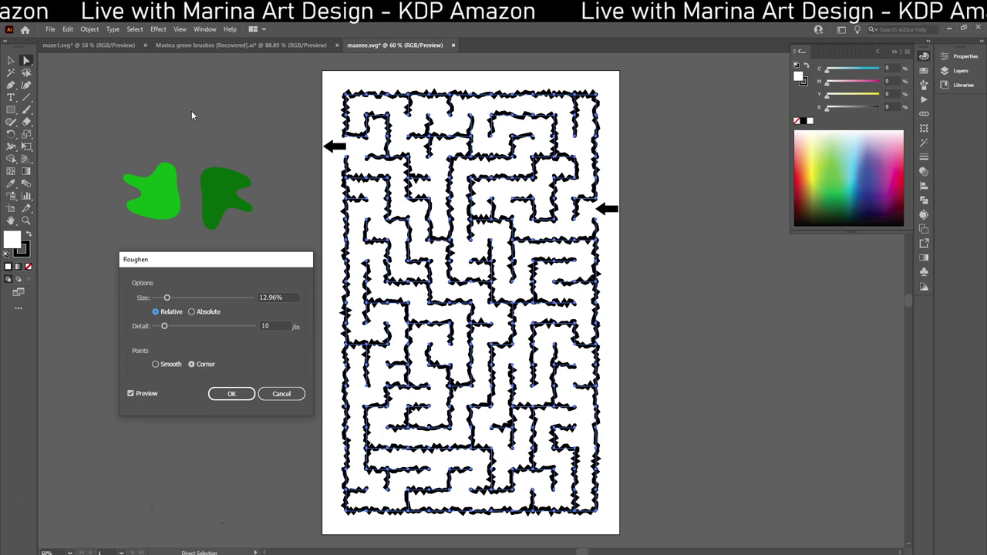
left_click(281, 395)
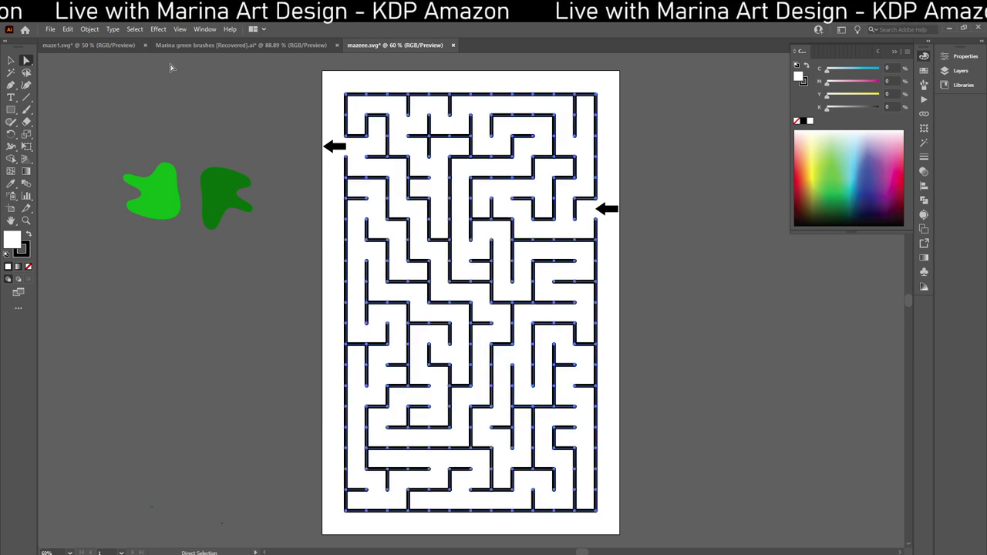
left_click(158, 29)
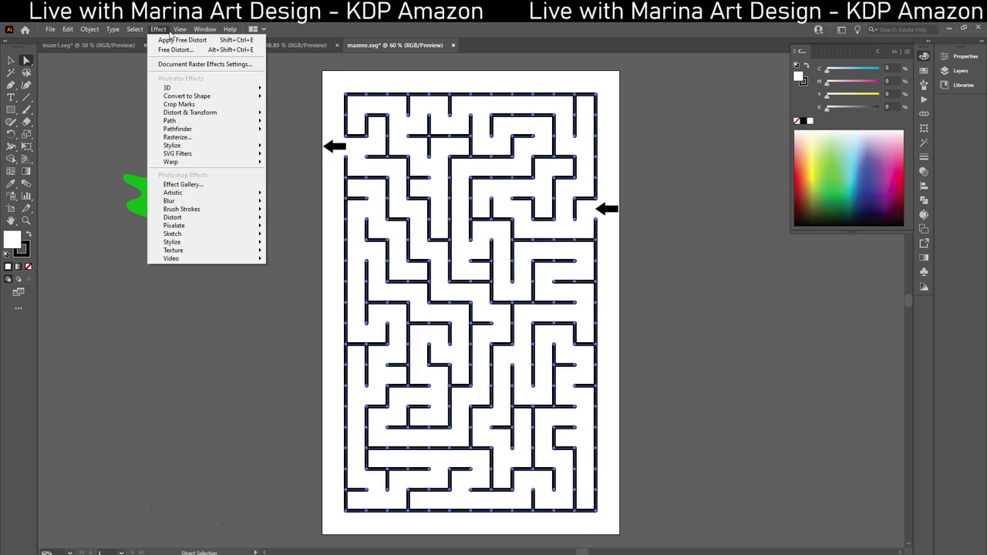
mouse_move(208, 113)
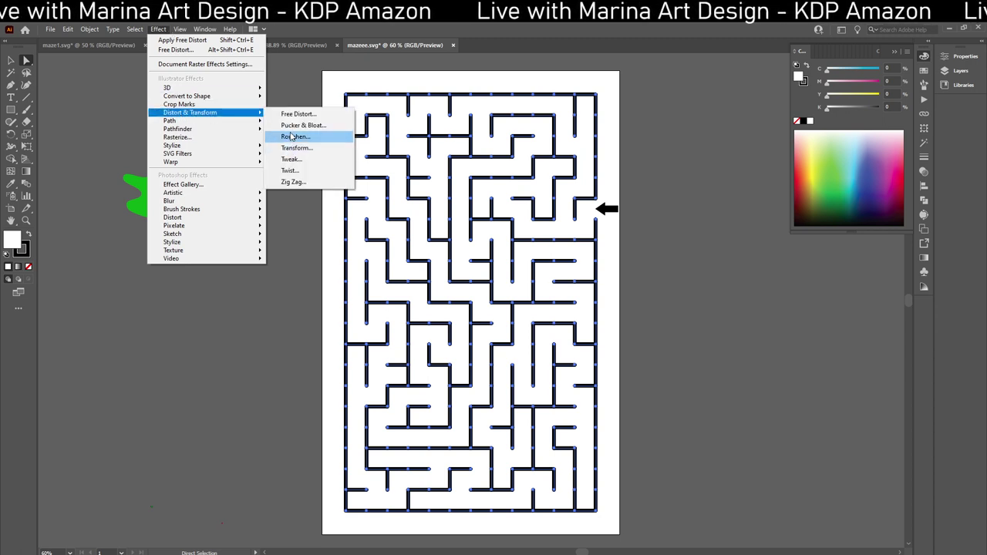
left_click(291, 138)
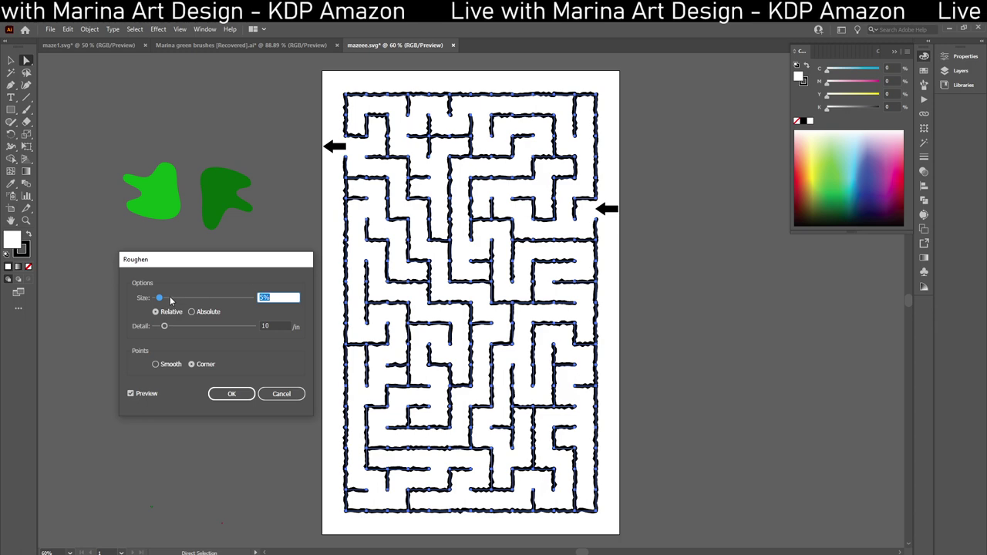
left_click_drag(168, 299, 176, 298)
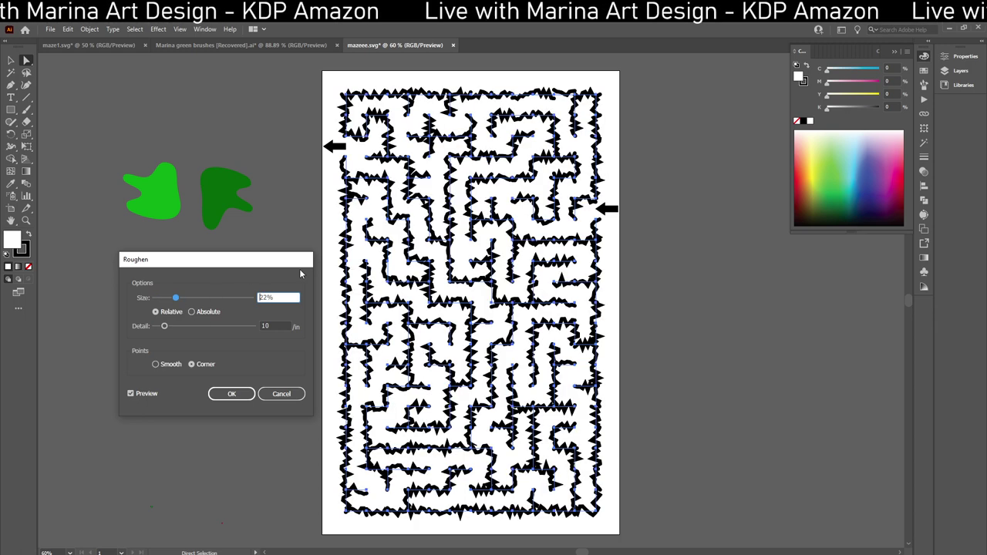
left_click(281, 393)
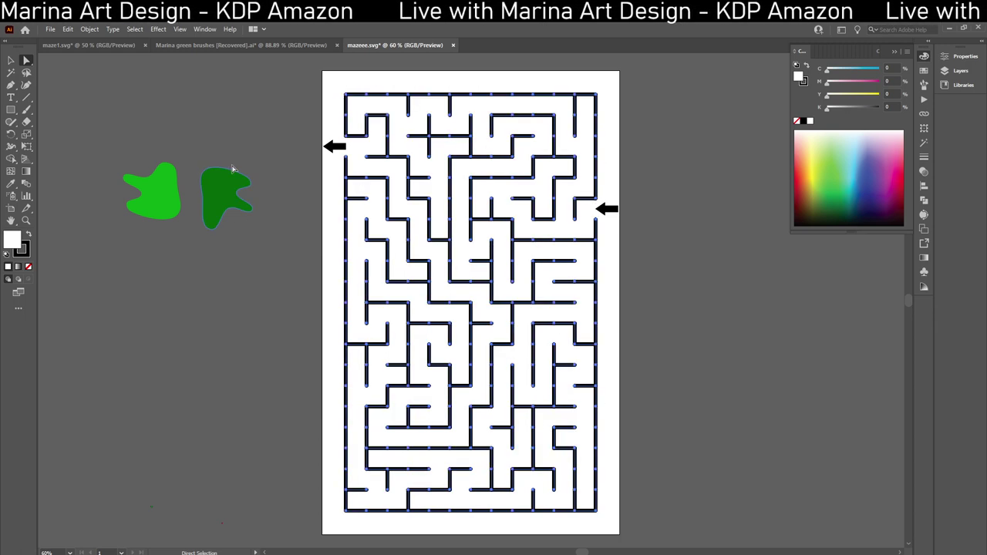
left_click(158, 29)
mouse_move(209, 112)
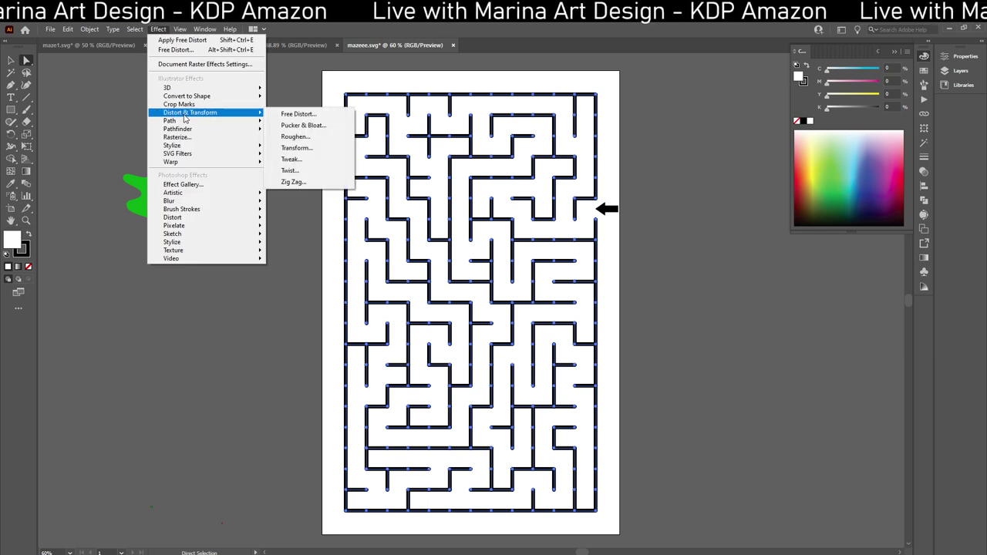
left_click(291, 158)
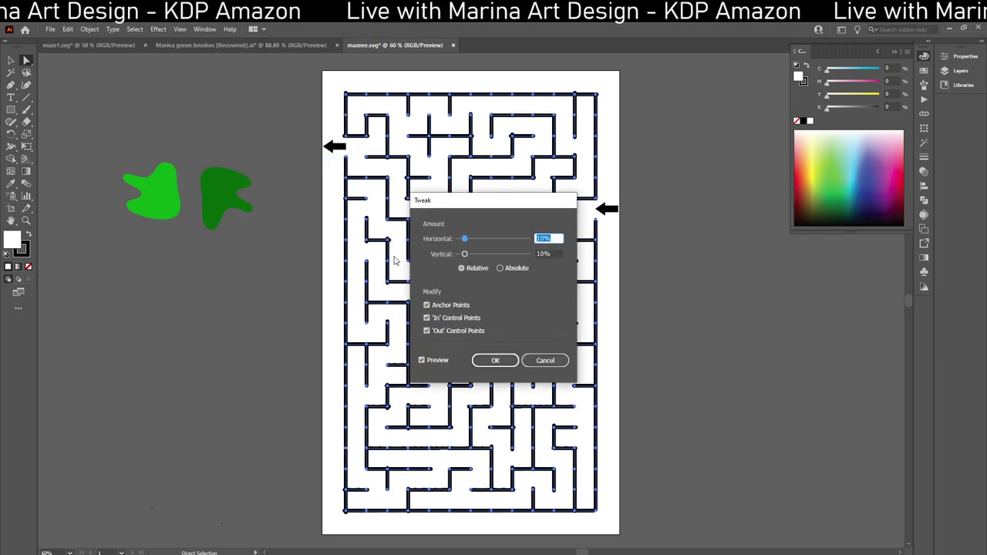
left_click_drag(465, 239, 485, 239)
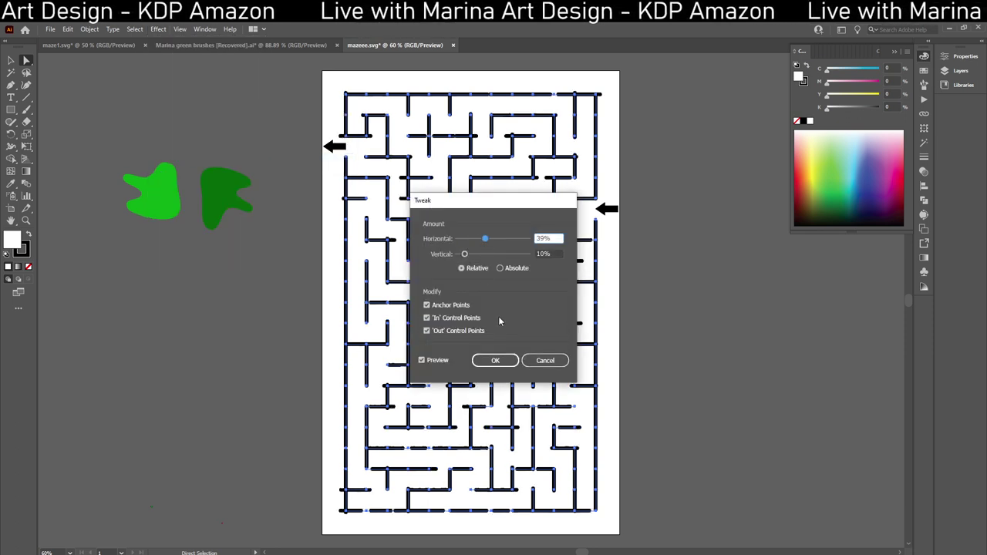
left_click(538, 361)
left_click(158, 29)
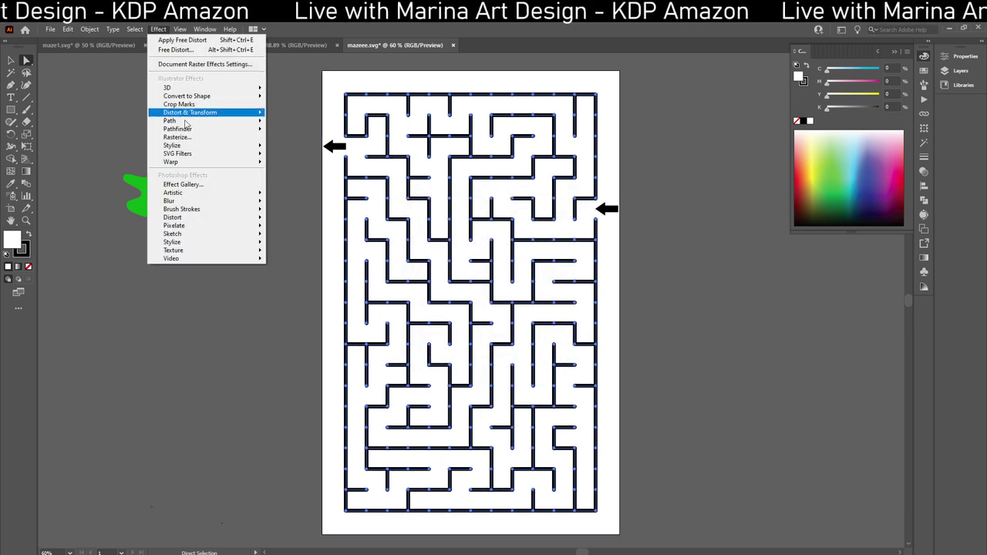
mouse_move(194, 133)
mouse_move(193, 112)
left_click(284, 183)
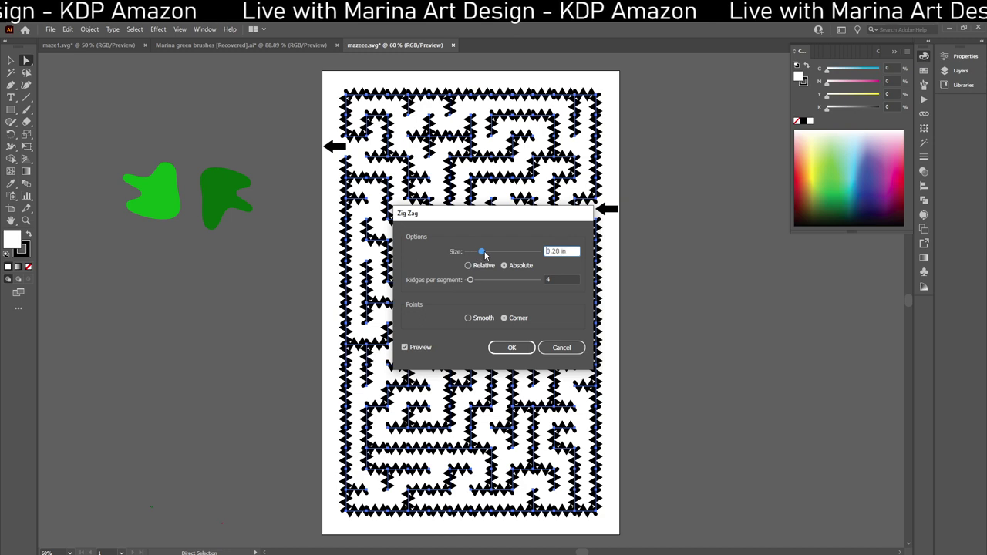
left_click_drag(475, 252, 474, 284)
left_click(469, 266)
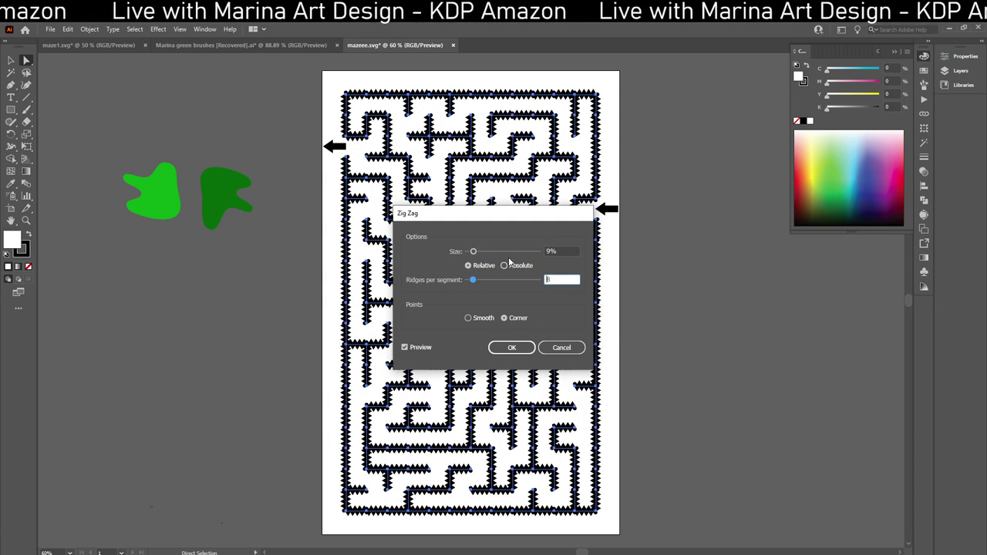
left_click_drag(512, 220, 214, 257)
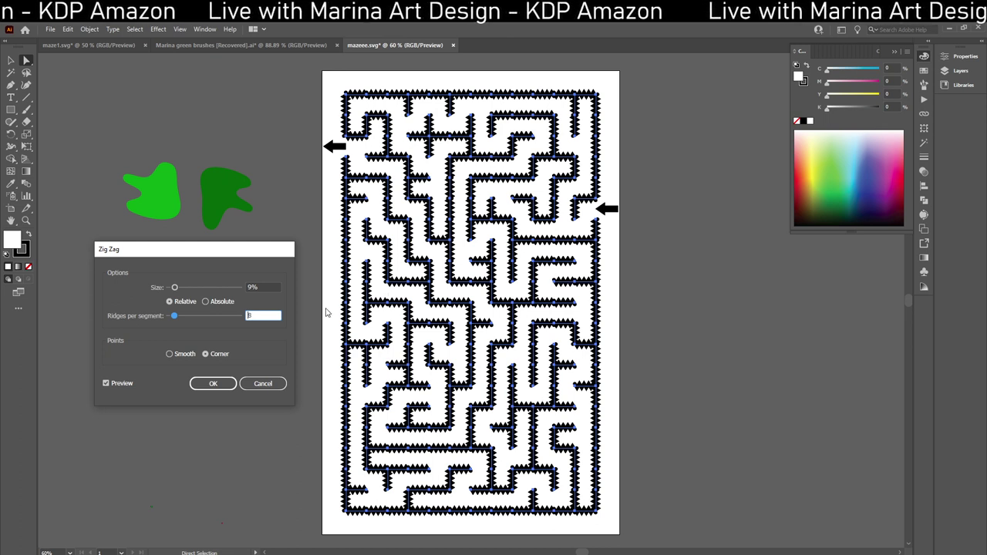
left_click(282, 389)
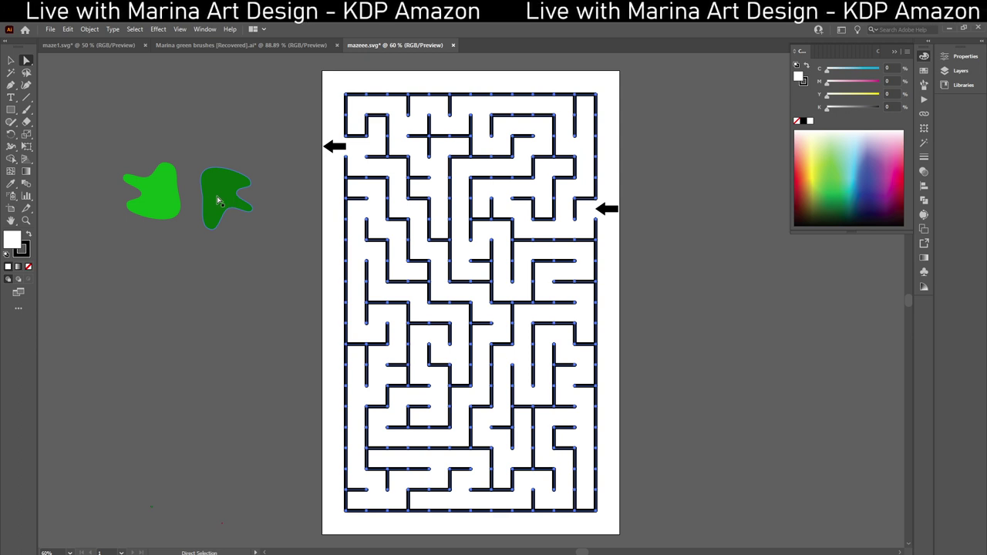
Move the dark green blob onto the light one and draw two small circles
left_click(217, 199)
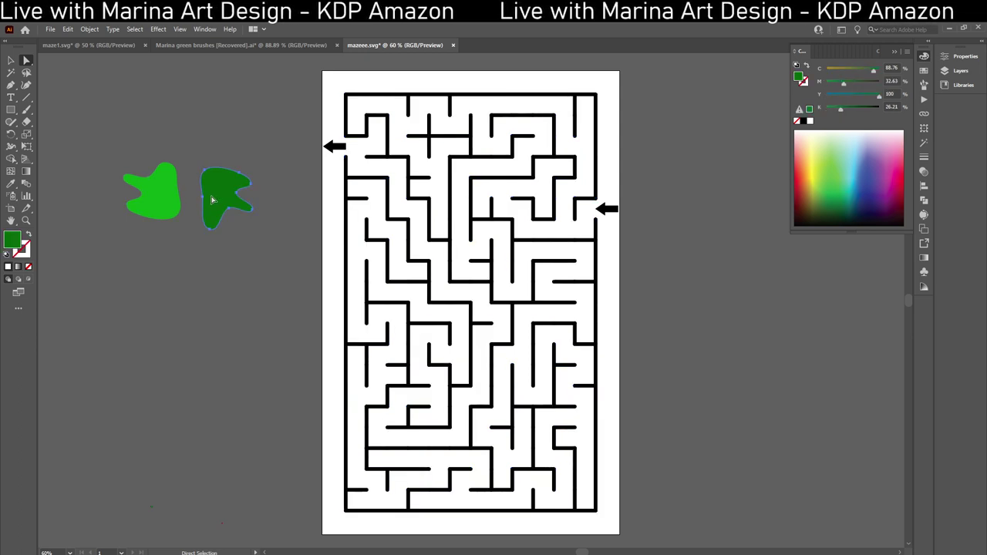
left_click_drag(220, 197, 166, 197)
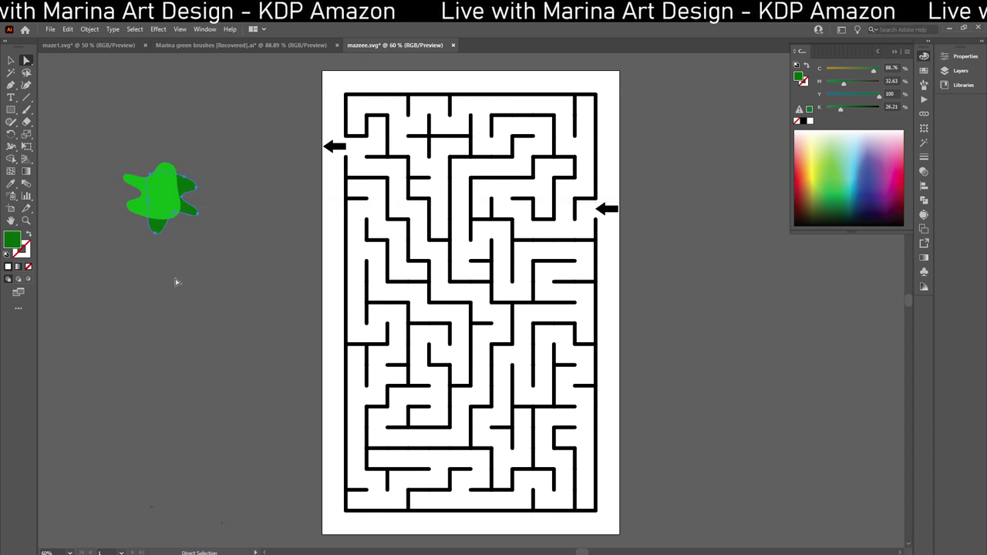
left_click(13, 112)
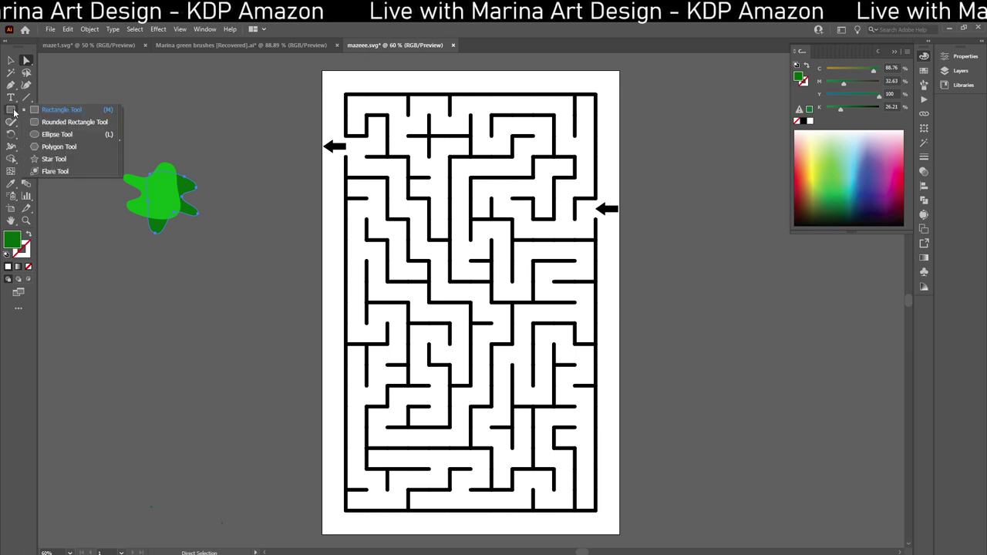
left_click(56, 134)
left_click_drag(124, 272, 139, 287)
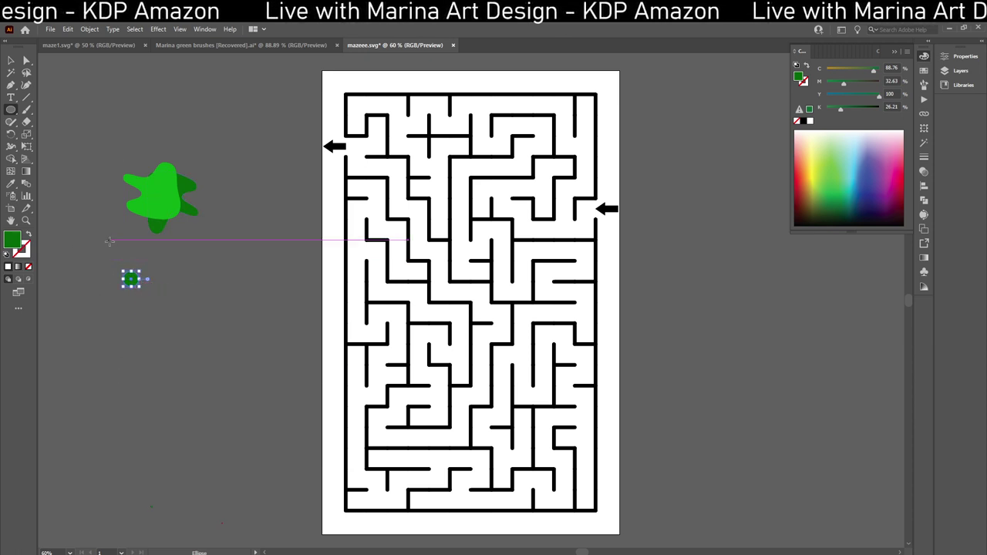
left_click_drag(111, 242, 114, 245)
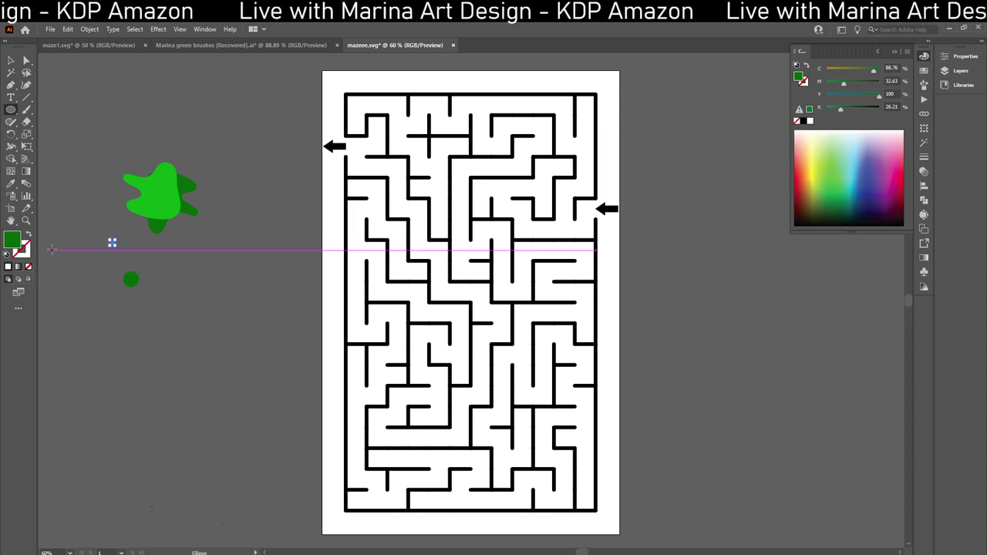
Fill the tiny circle bright green 20E020 and place it on the larger circle
double_click(13, 242)
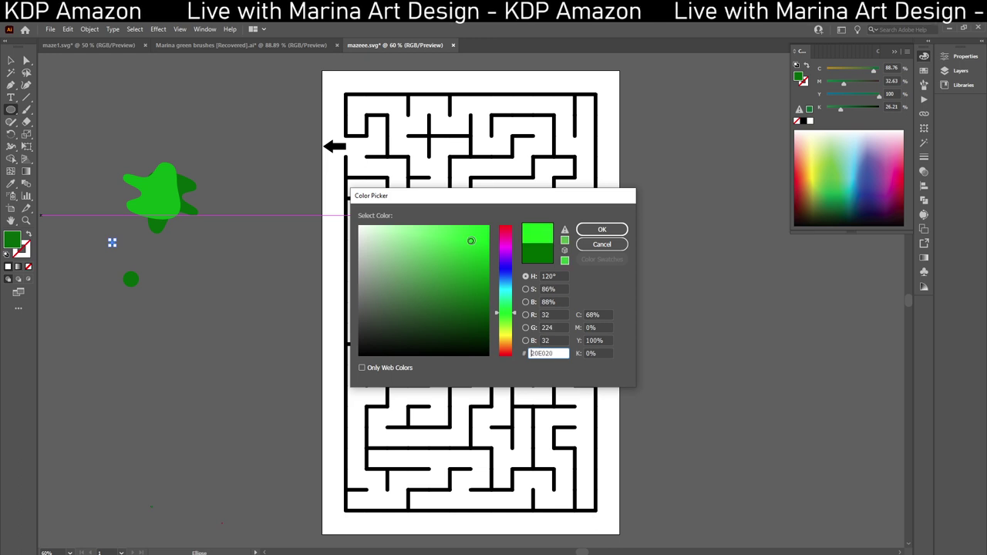
left_click(602, 229)
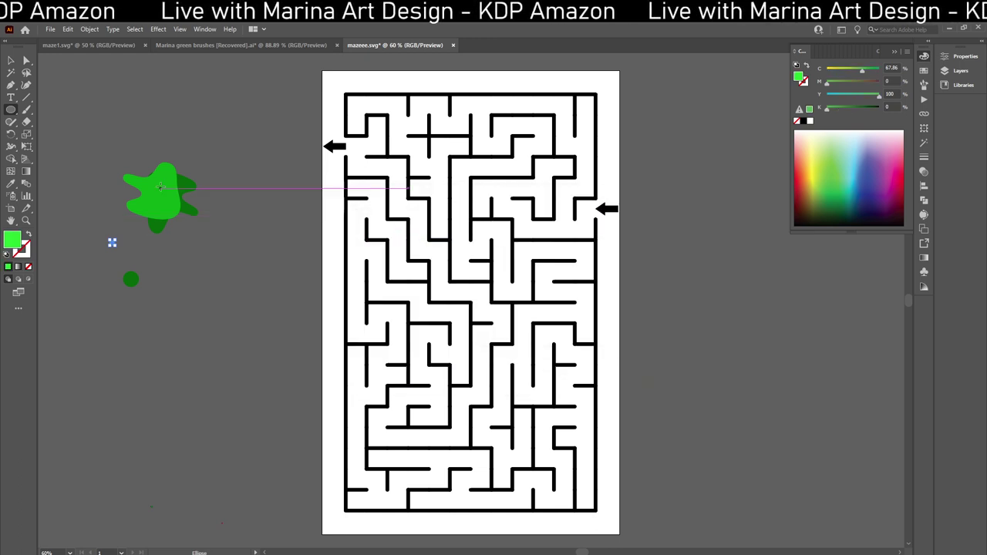
left_click(27, 60)
left_click_drag(112, 242, 131, 278)
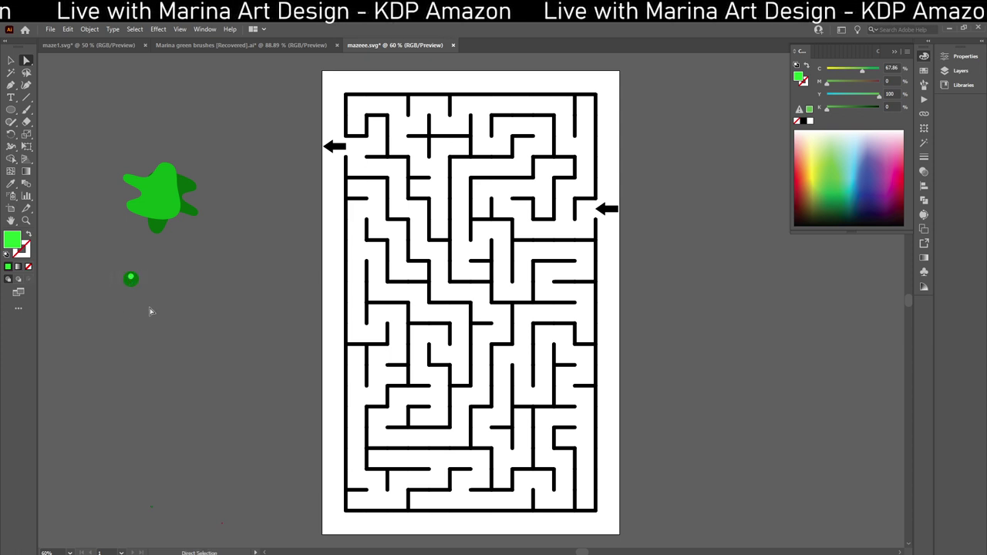
key("ctrl+j")
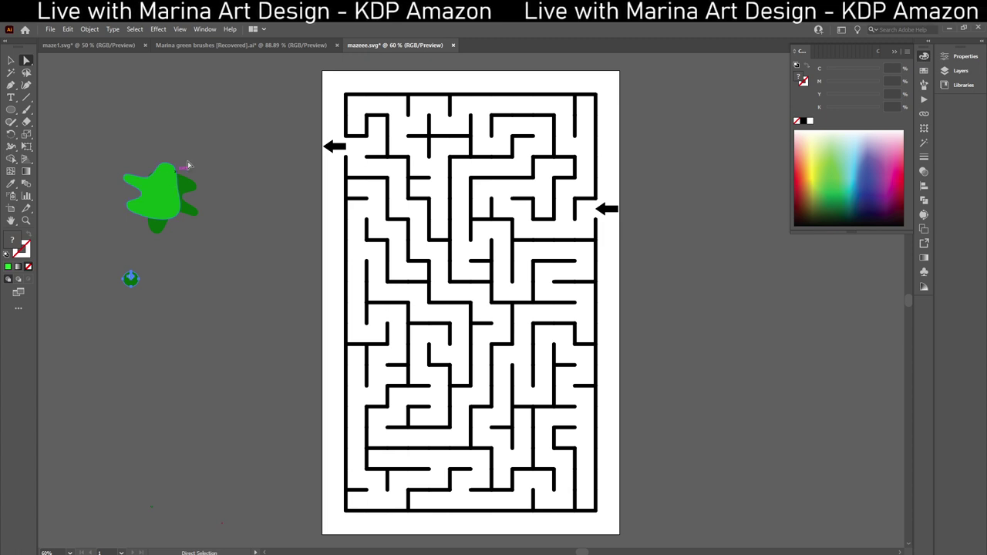
Start a new scatter brush from the green eye shape in the Brushes panel
left_click(204, 29)
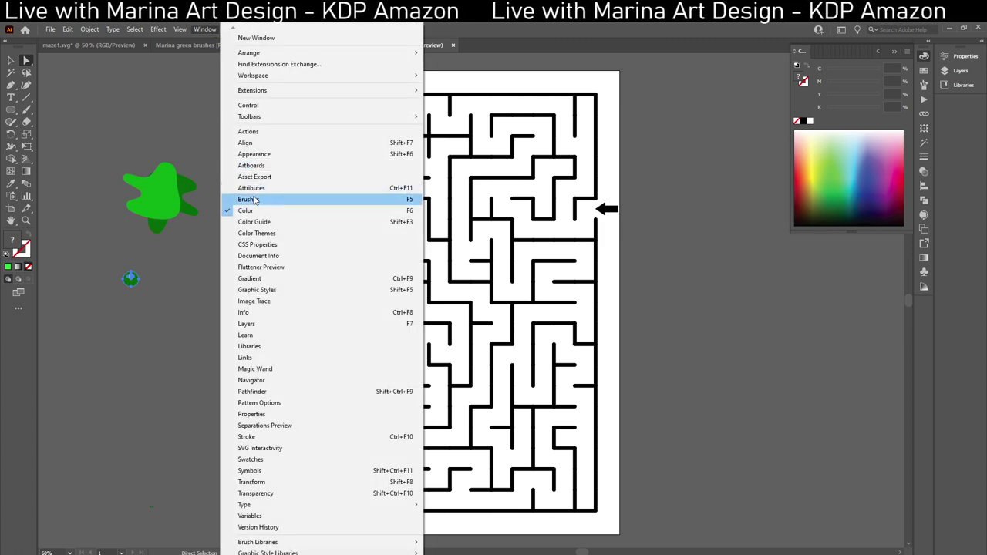
left_click(249, 199)
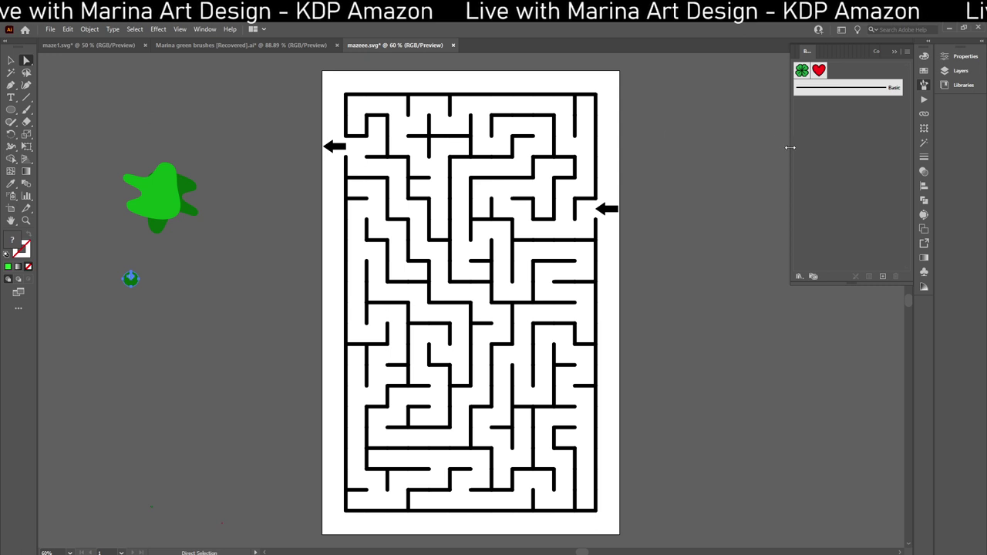
left_click(883, 277)
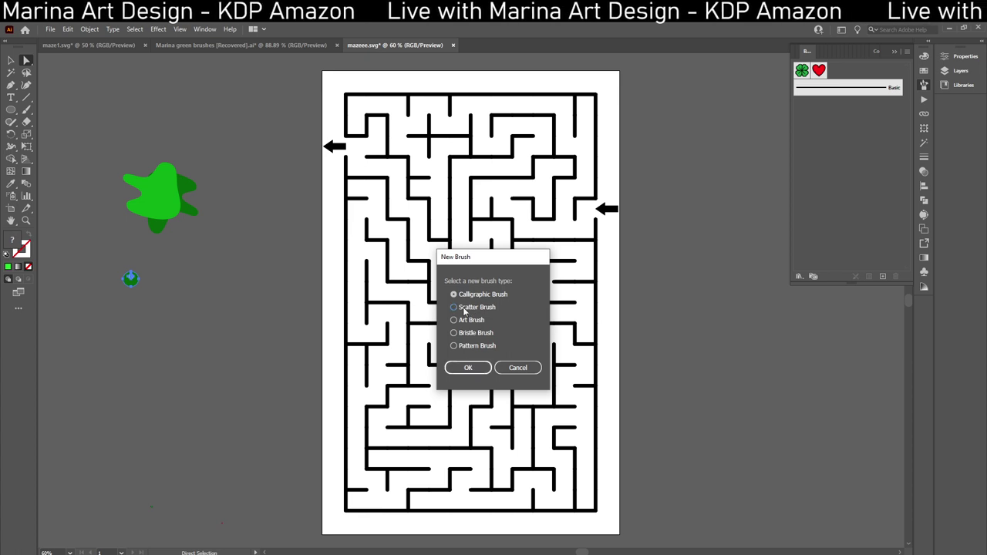
left_click(478, 369)
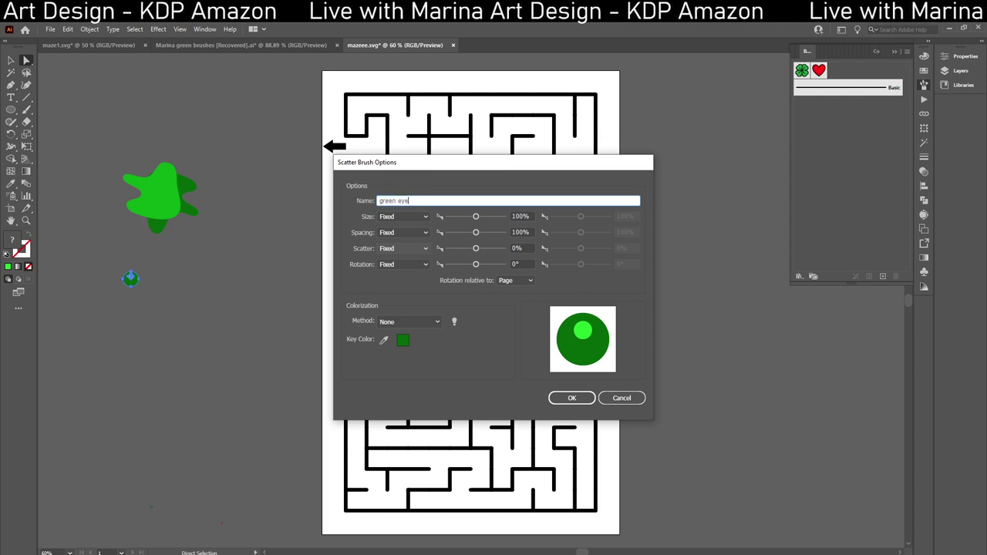
Give the green eye brush random size, fixed spacing, and random path-relative rotation from -40° to about 67°
left_click(422, 219)
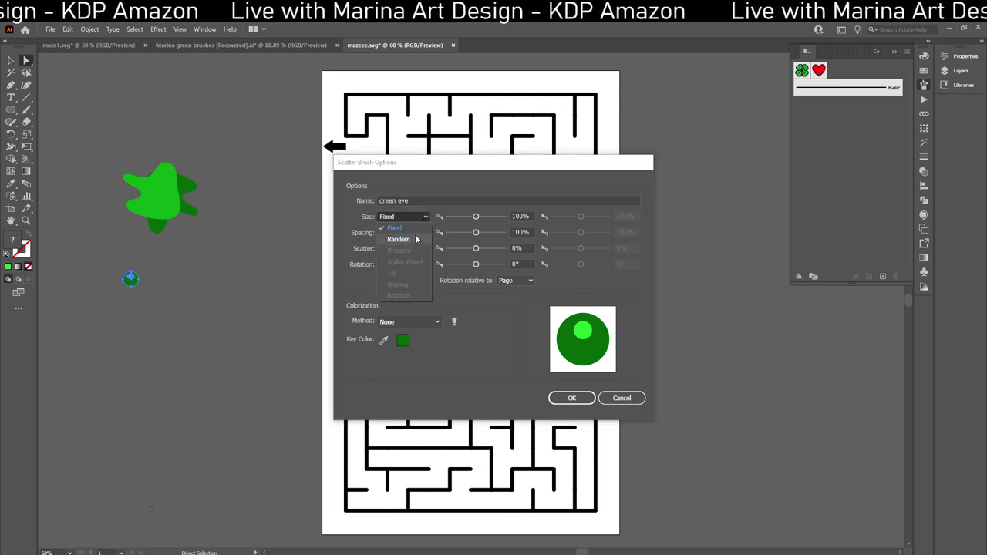
left_click(399, 239)
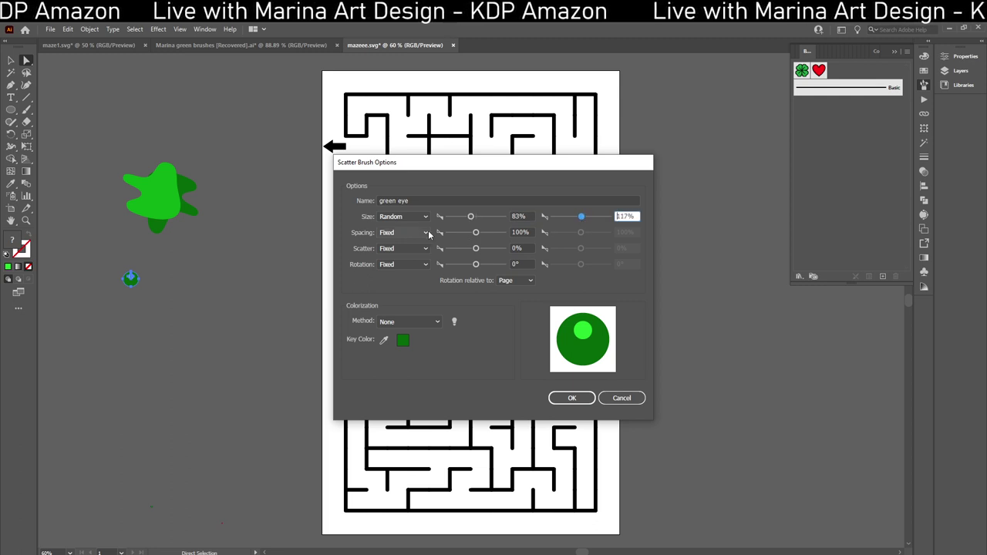
left_click(421, 233)
left_click(419, 243)
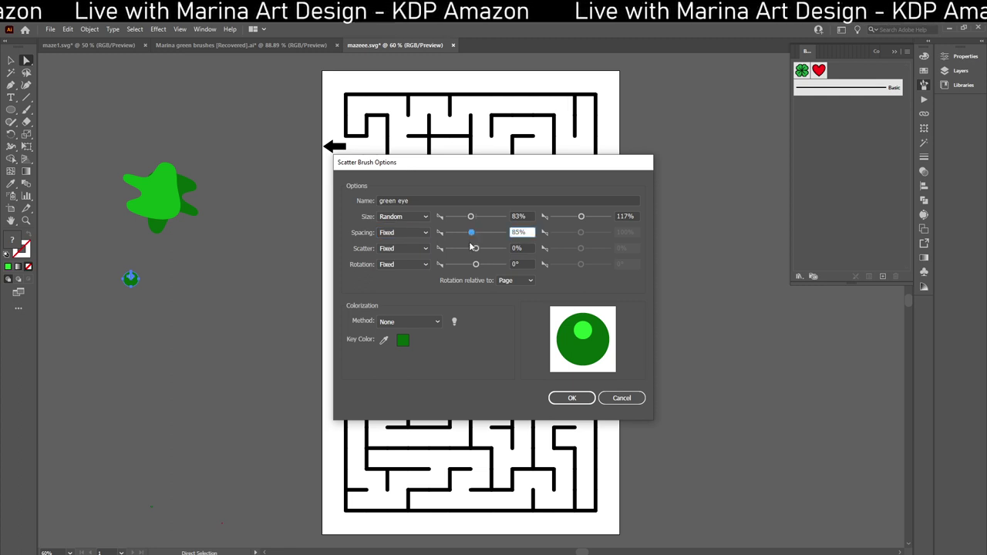
left_click(412, 266)
left_click(407, 281)
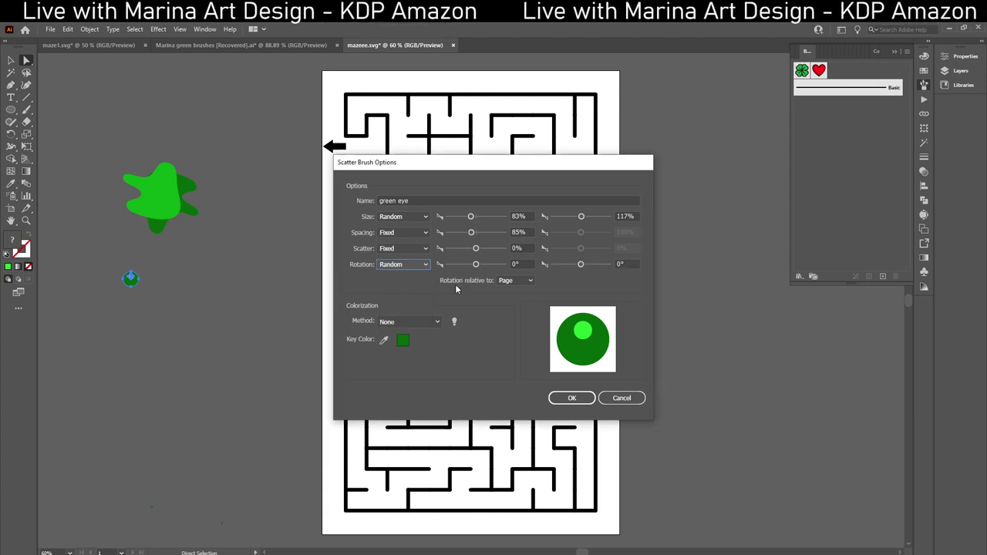
left_click_drag(478, 267, 470, 265)
left_click_drag(581, 264, 594, 268)
left_click(528, 282)
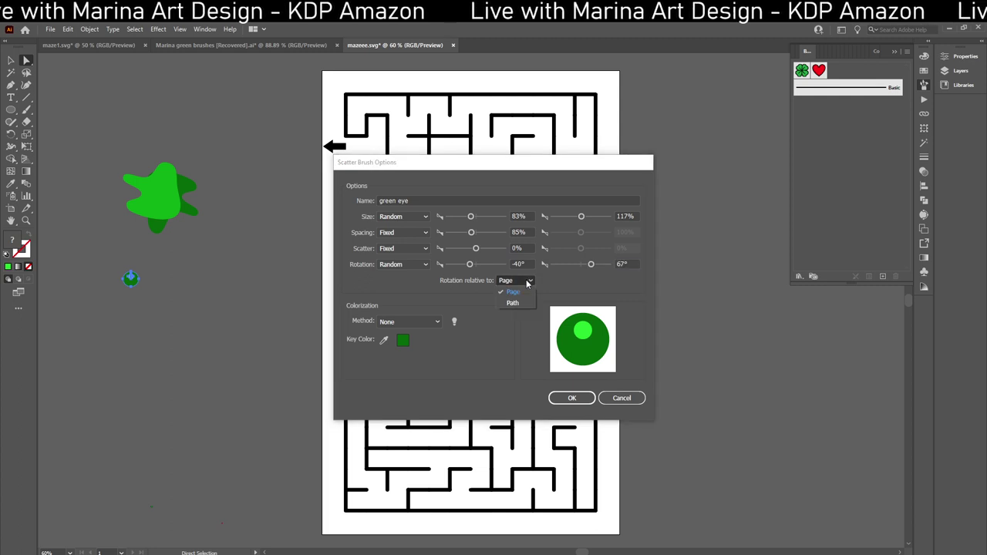
left_click(515, 303)
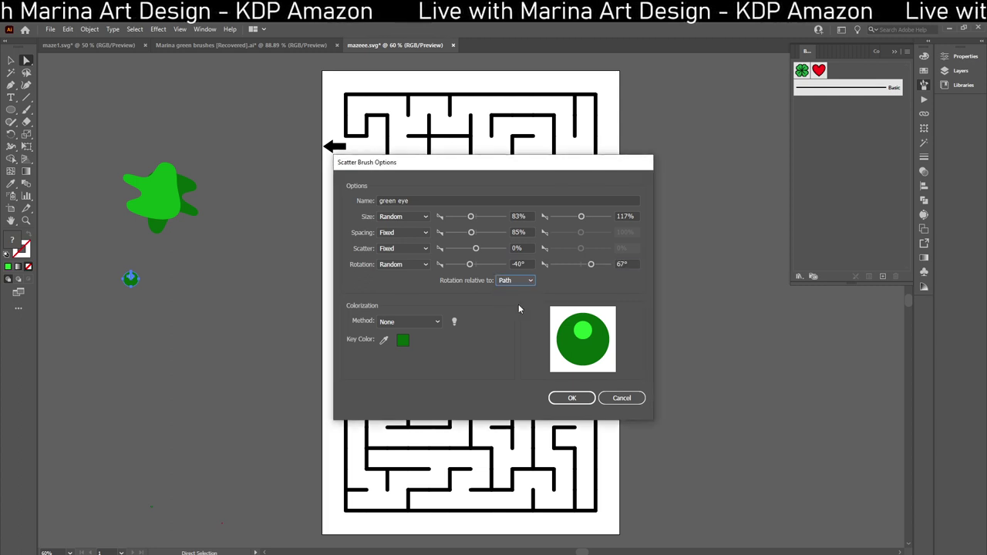
left_click(571, 399)
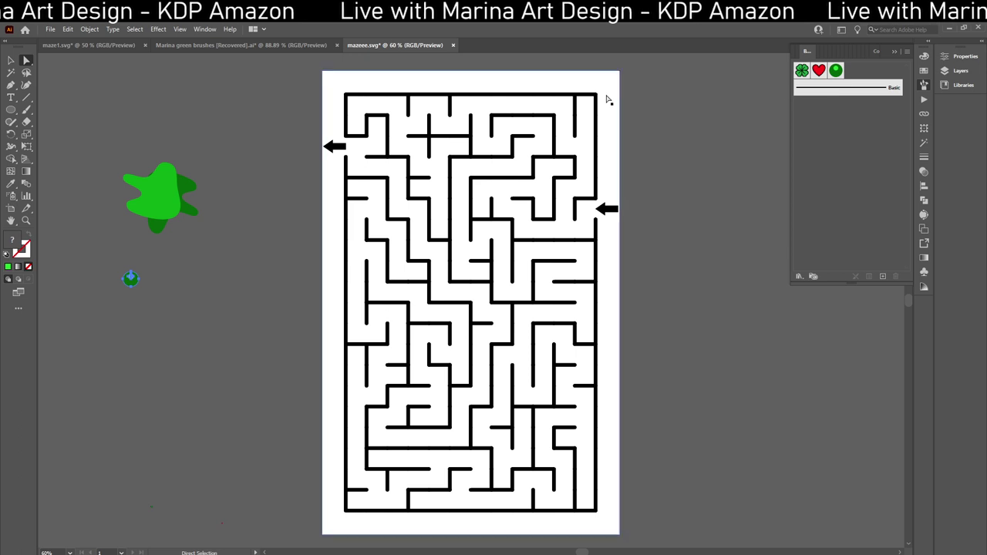
Select all same-stroke maze walls and apply the green eye scatter brush
left_click(436, 98)
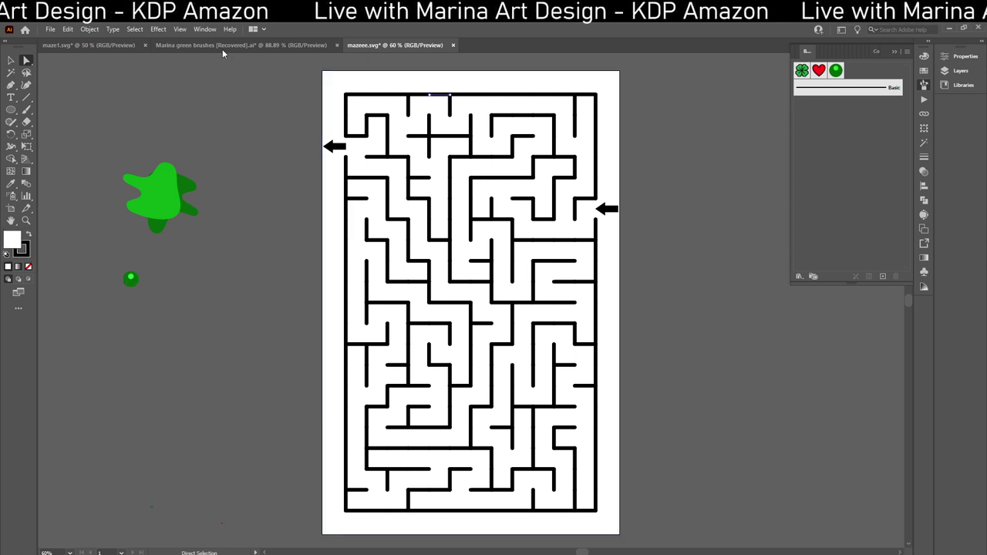
left_click(135, 29)
mouse_move(151, 129)
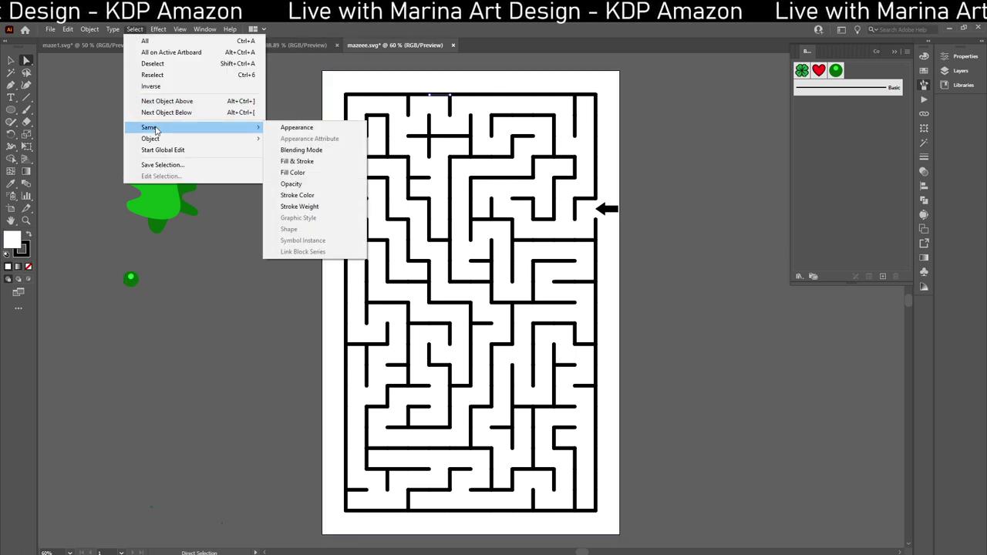
left_click(293, 195)
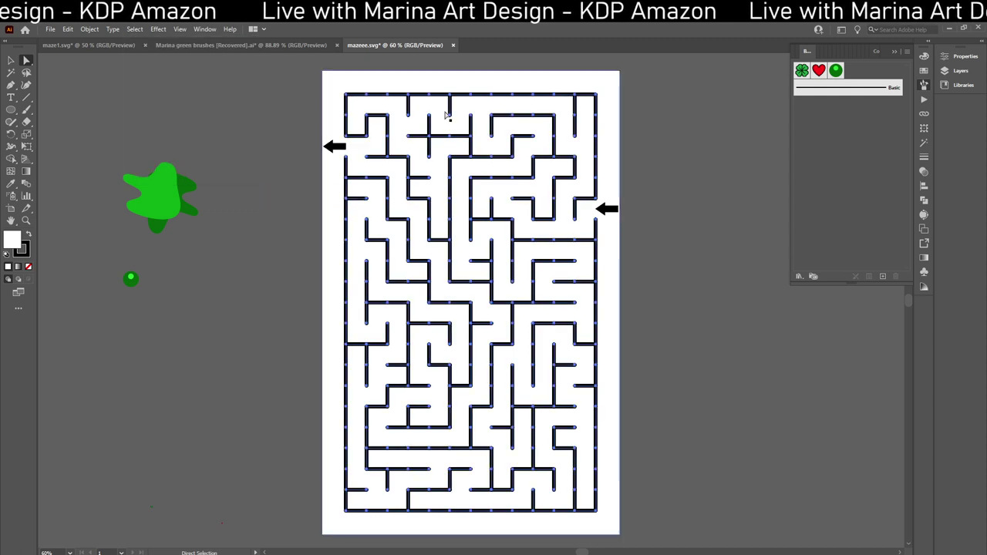
left_click(838, 70)
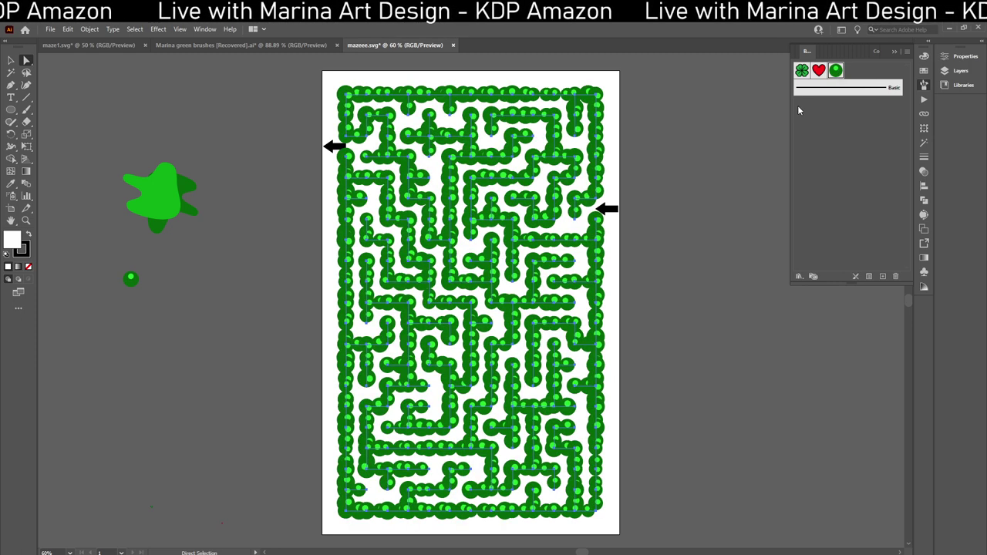
left_click(204, 29)
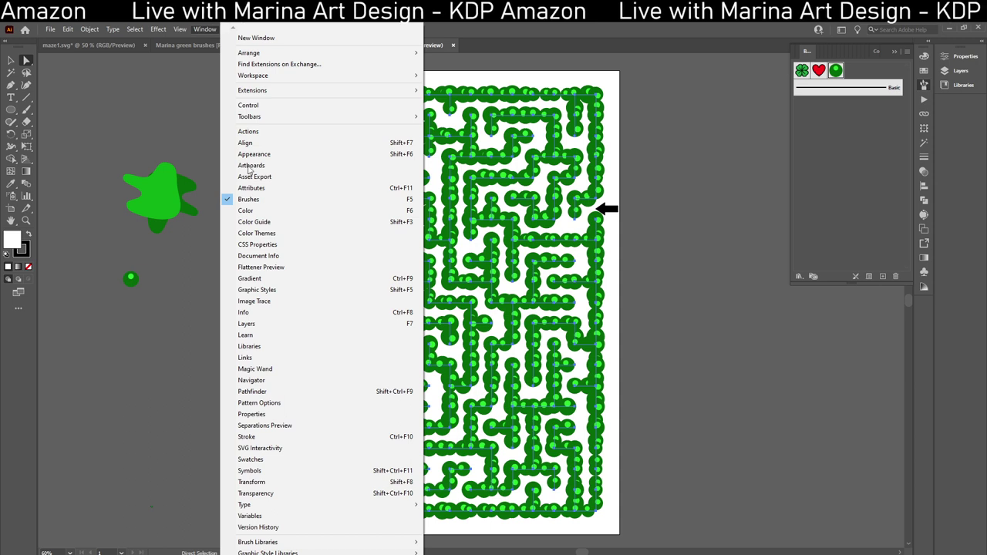
Set the green bead walls' stroke weight to 0.5 pt
left_click(249, 437)
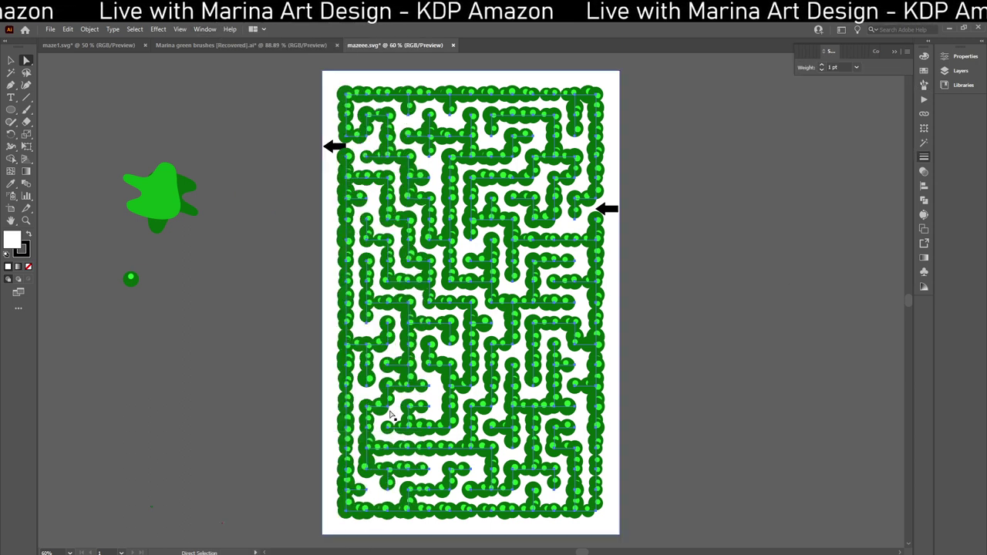
left_click(830, 68)
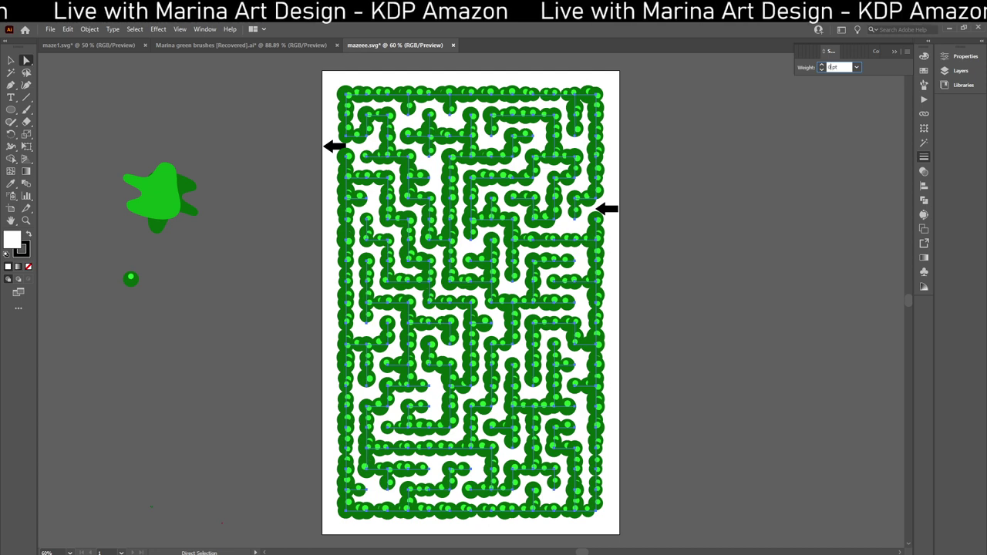
key("Return")
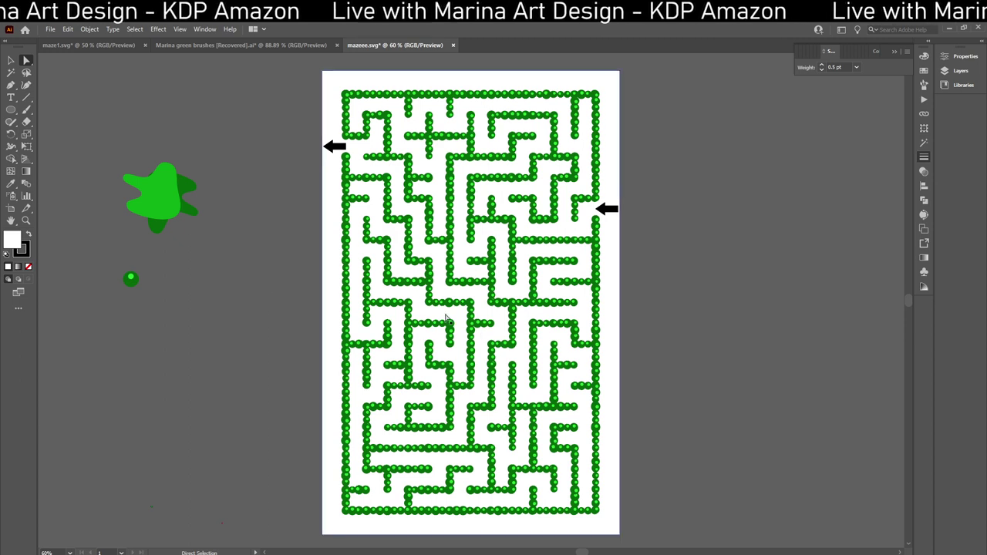
left_click(158, 30)
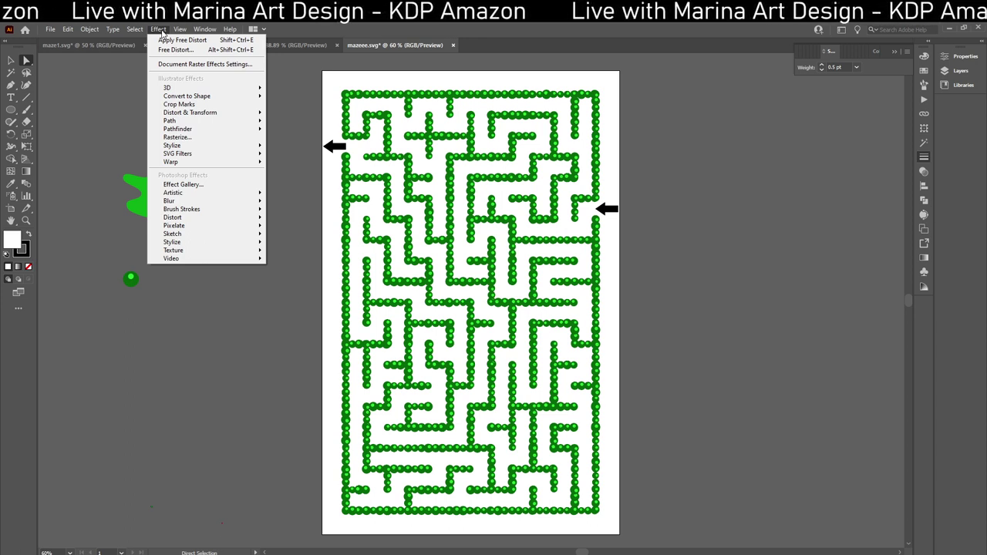
Undo the stroke weight change and the green bead brush
left_click(71, 30)
left_click(74, 31)
left_click(75, 40)
left_click(74, 31)
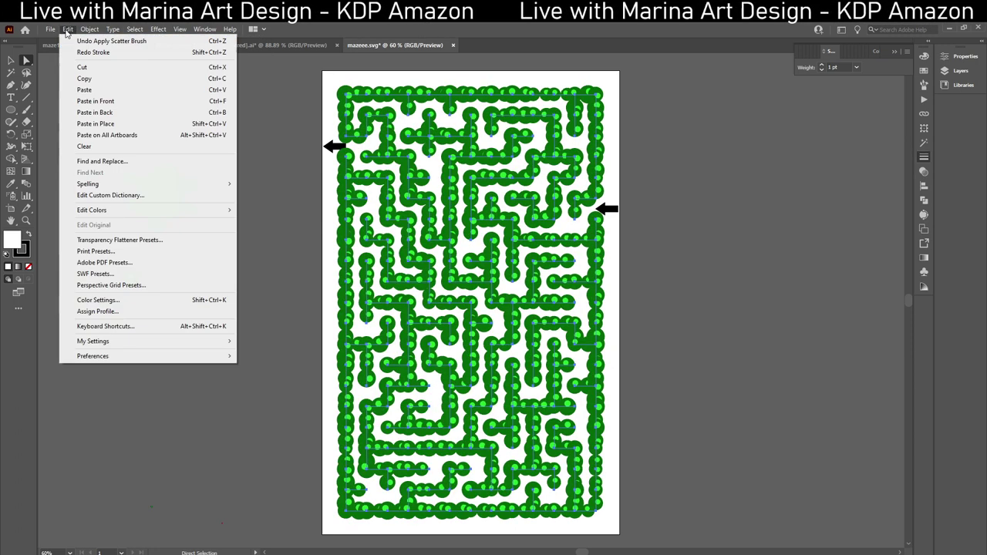
left_click(76, 41)
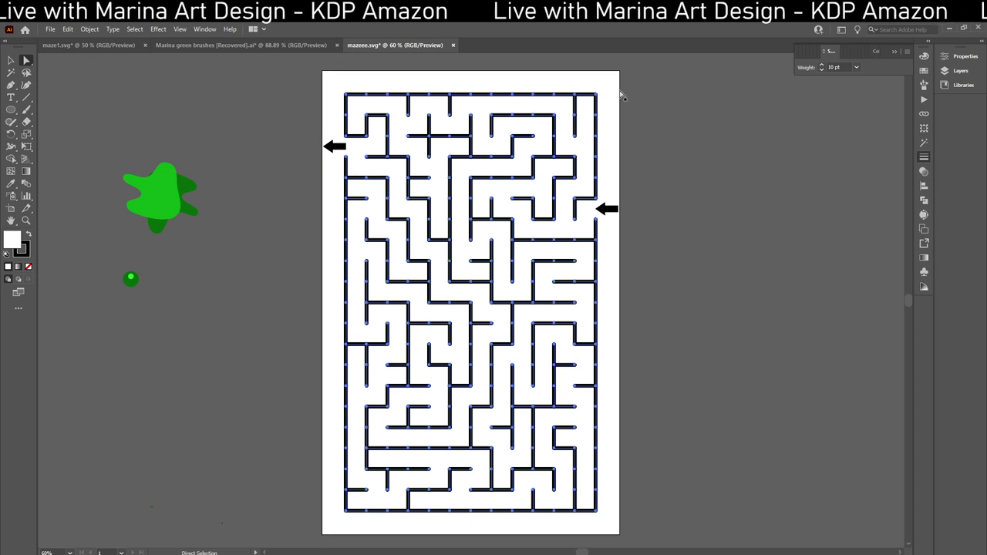
Apply the four-leaf clover brush to the maze walls
left_click(200, 31)
left_click(248, 199)
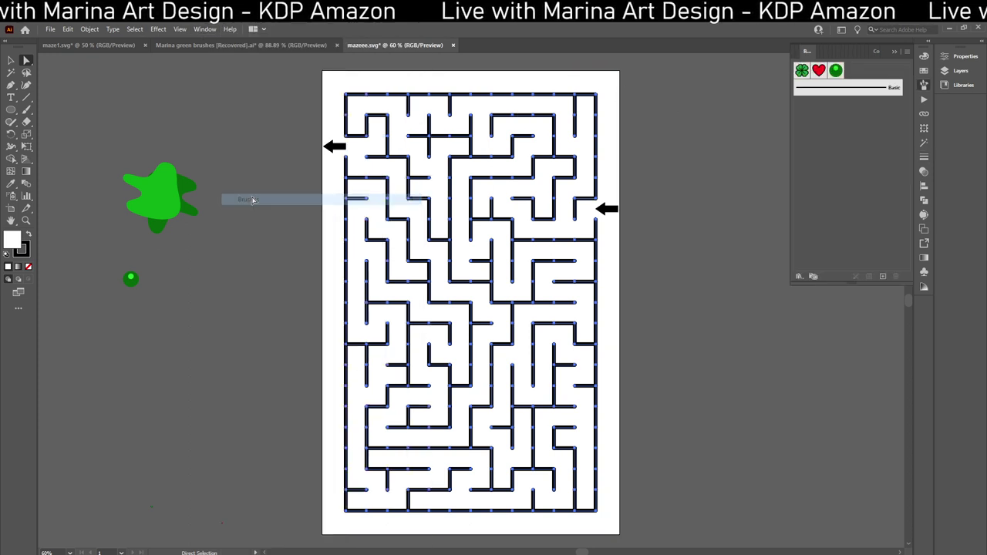
left_click(802, 71)
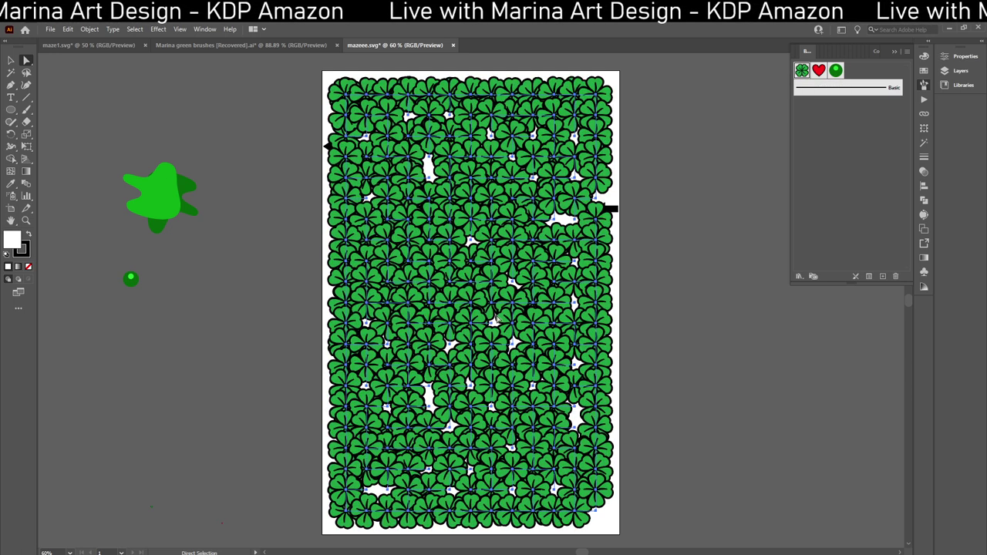
left_click(205, 29)
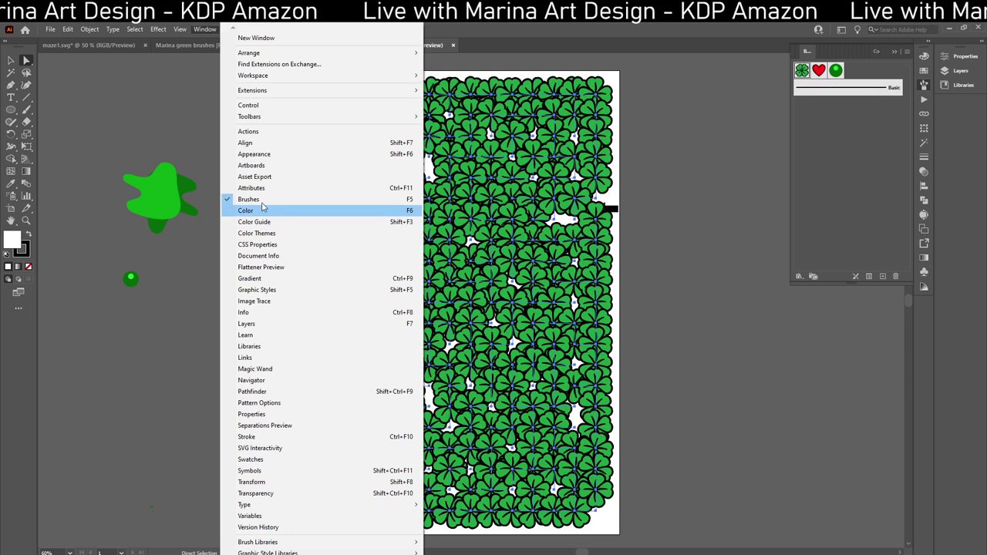
Set the clover walls' stroke weight to 0.5 pt, then lower it to 0.3 pt
left_click(247, 437)
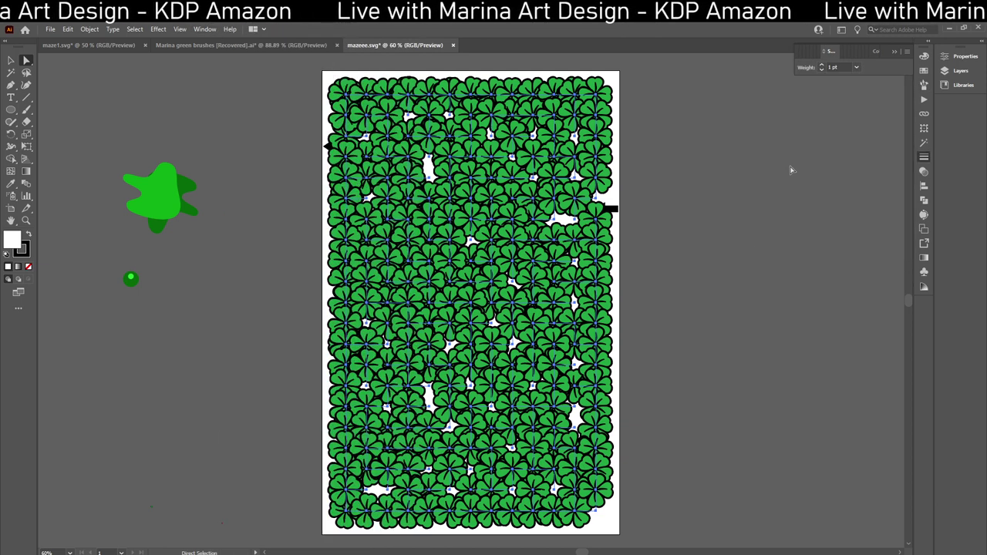
left_click(833, 67)
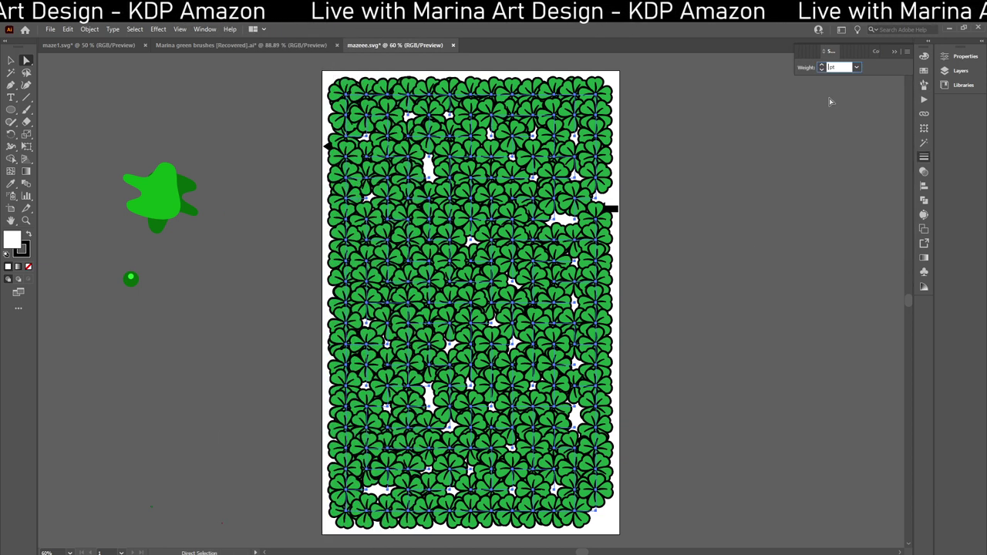
type("0.5")
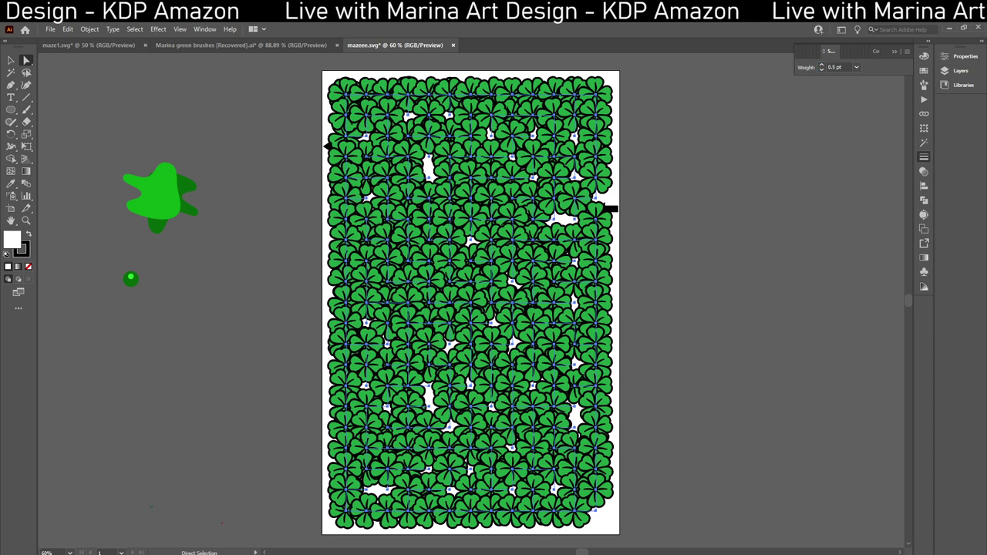
key("Return")
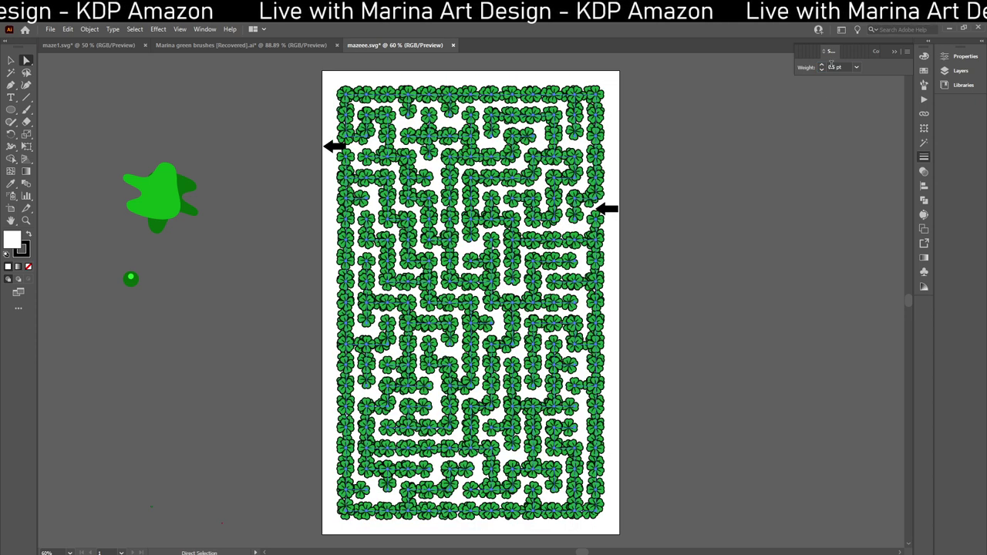
left_click(837, 68)
key("BackSpace")
type("3")
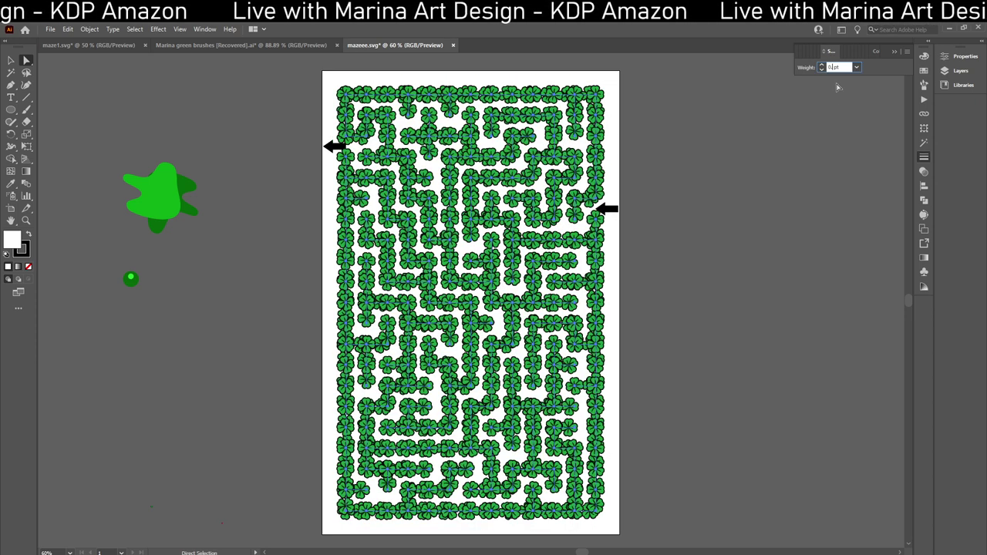
key("Return")
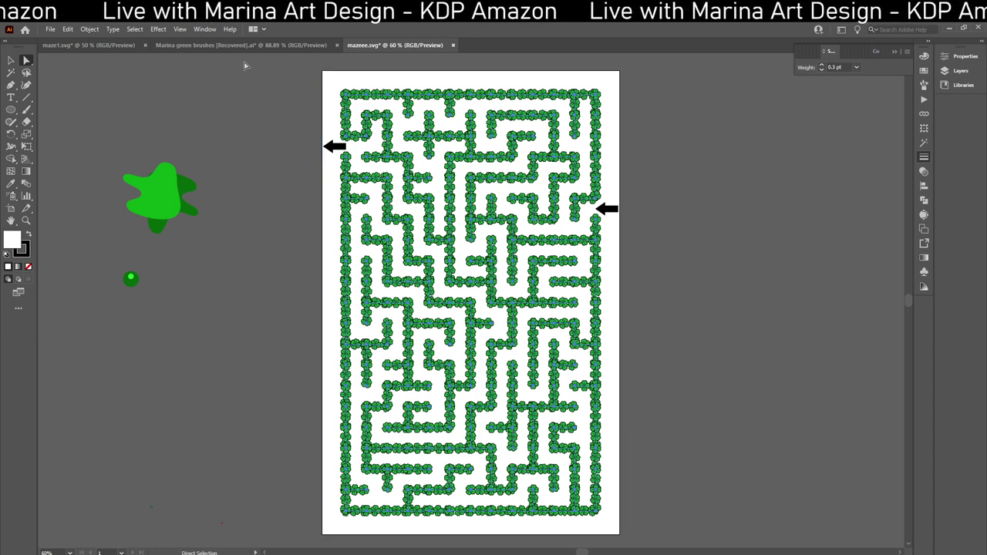
Apply the Just love 1 heart brush to the walls and deselect to view them
left_click(205, 29)
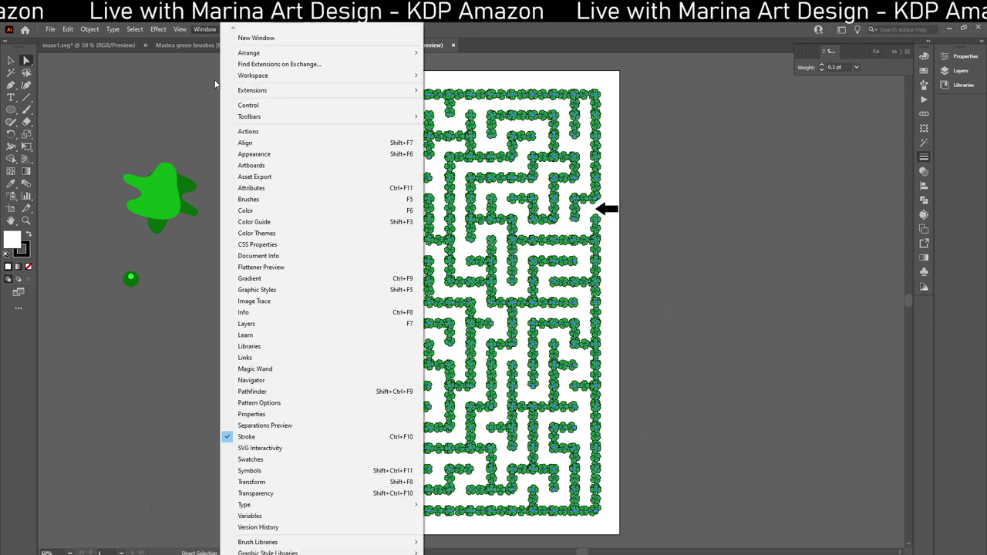
left_click(250, 199)
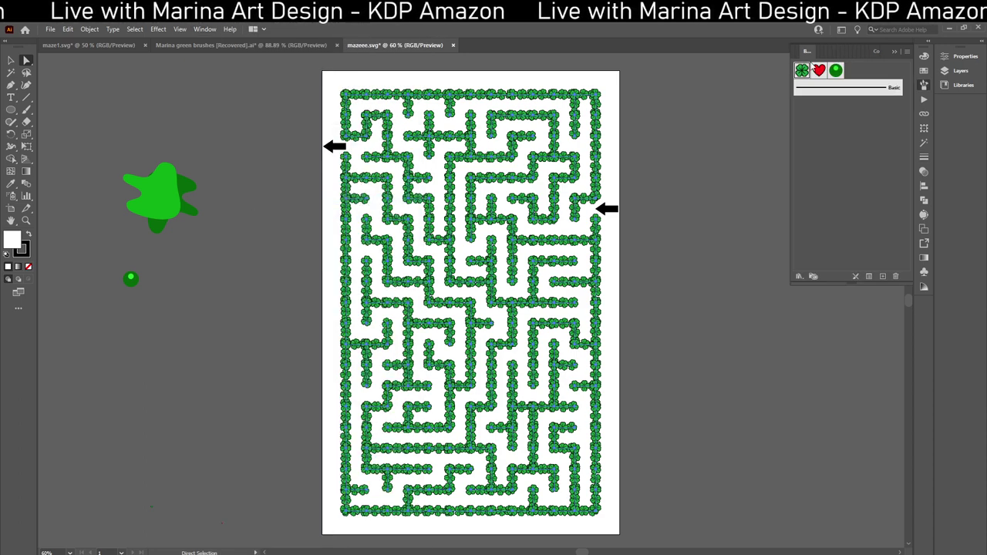
left_click(819, 70)
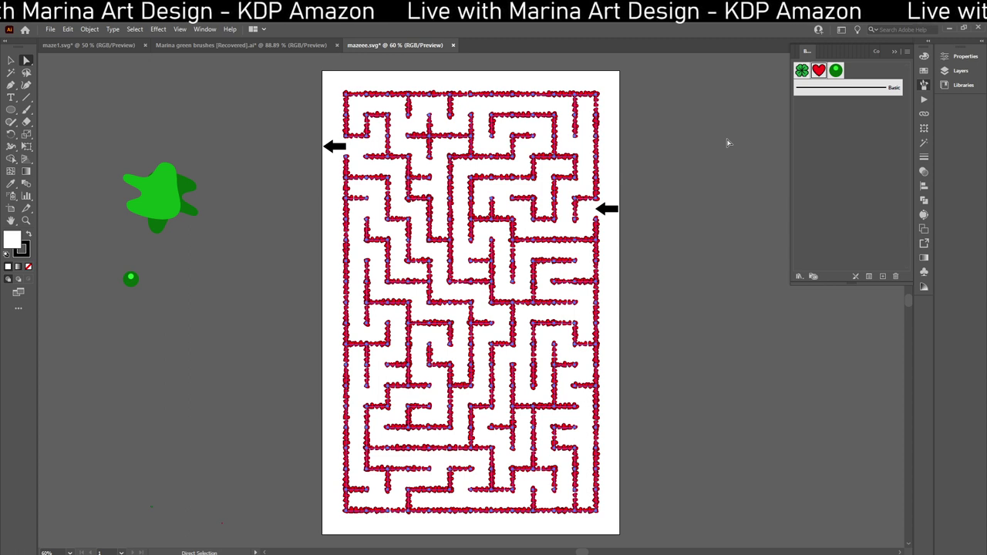
left_click(132, 150)
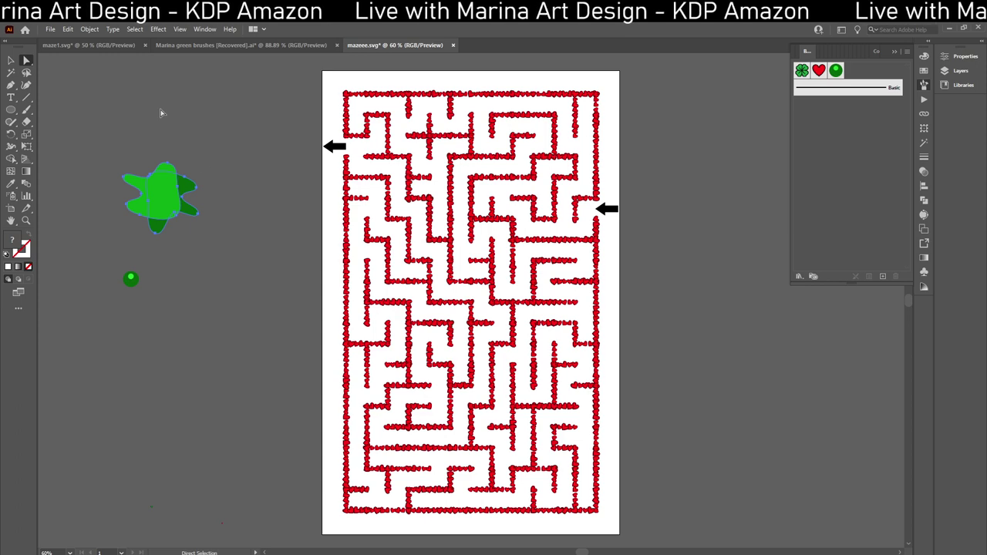
Start a new scatter brush from the green blob, named bloob green
left_click(199, 30)
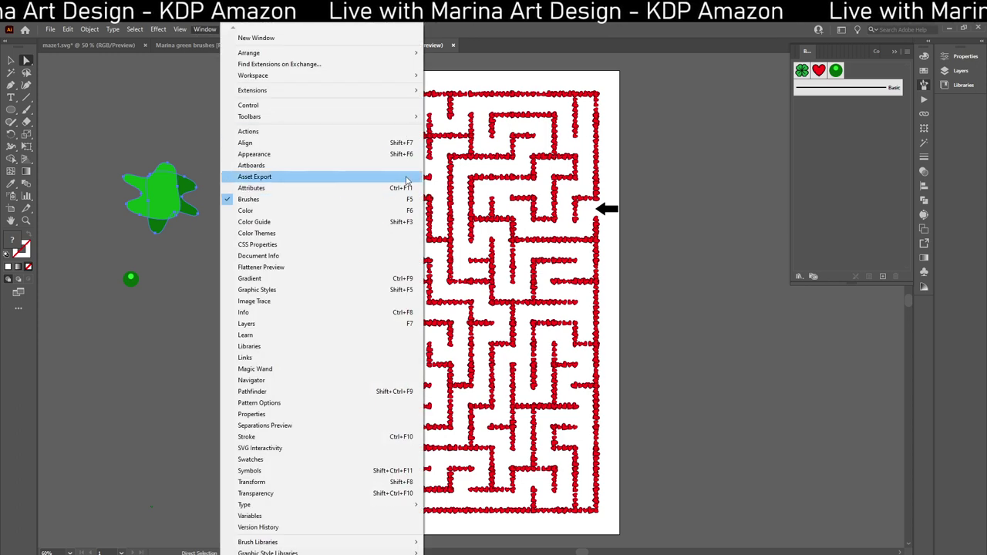
left_click(884, 276)
left_click(884, 277)
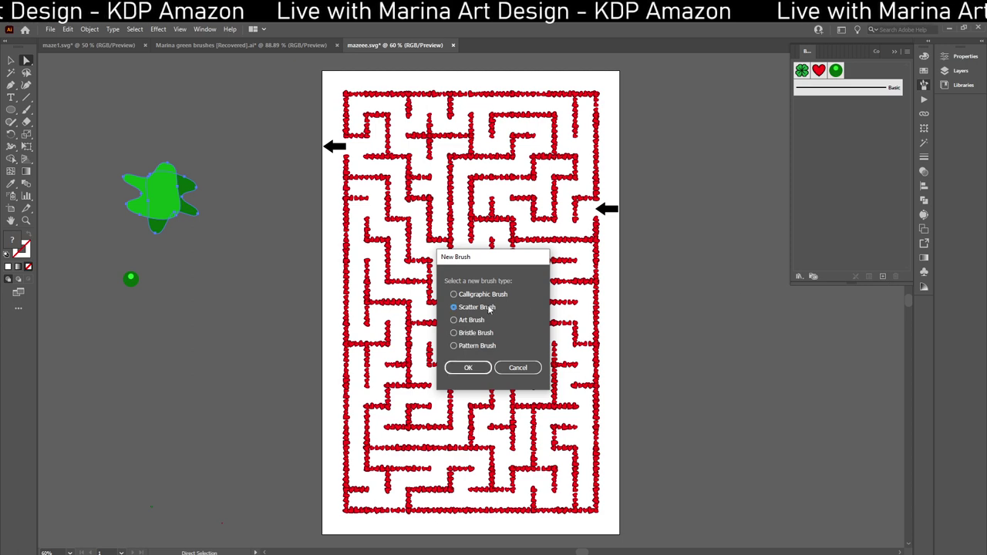
left_click(469, 368)
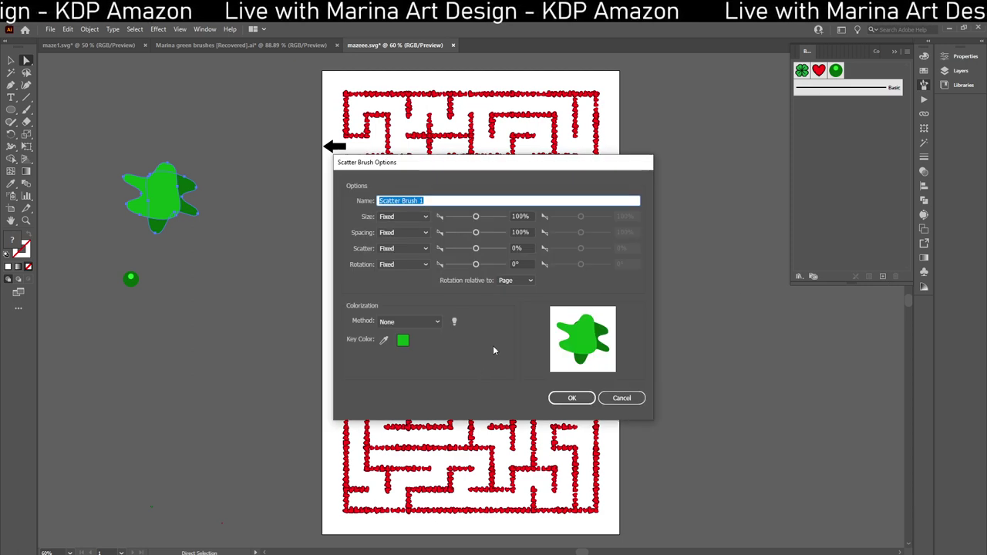
key("BackSpace")
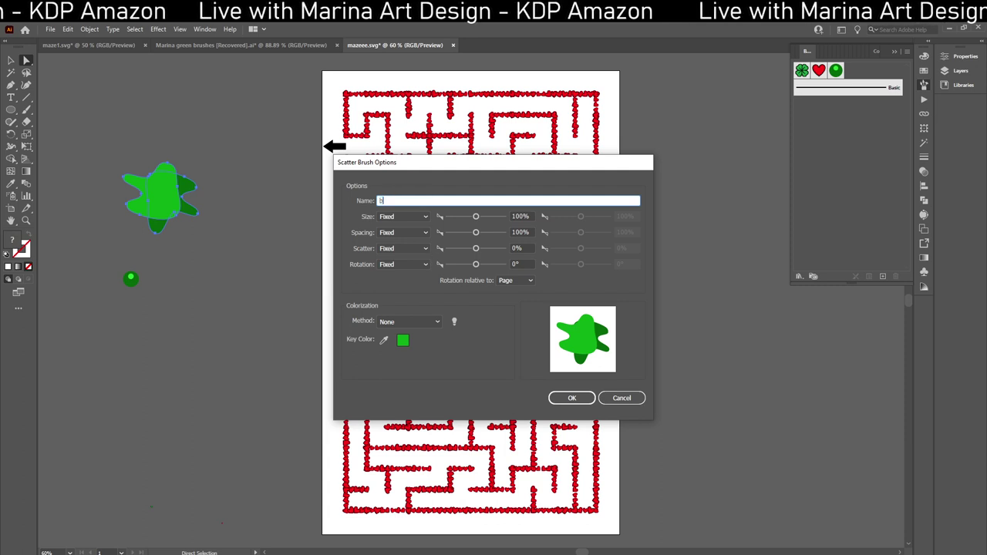
type("b green")
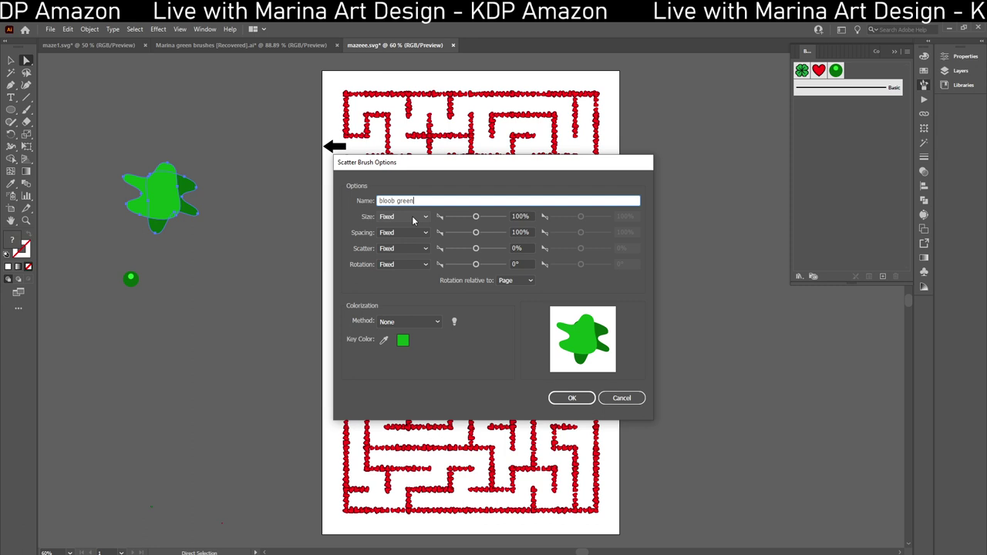
Set random size, random rotation -57° to 77° and 50% spacing, then save the brush
left_click(413, 219)
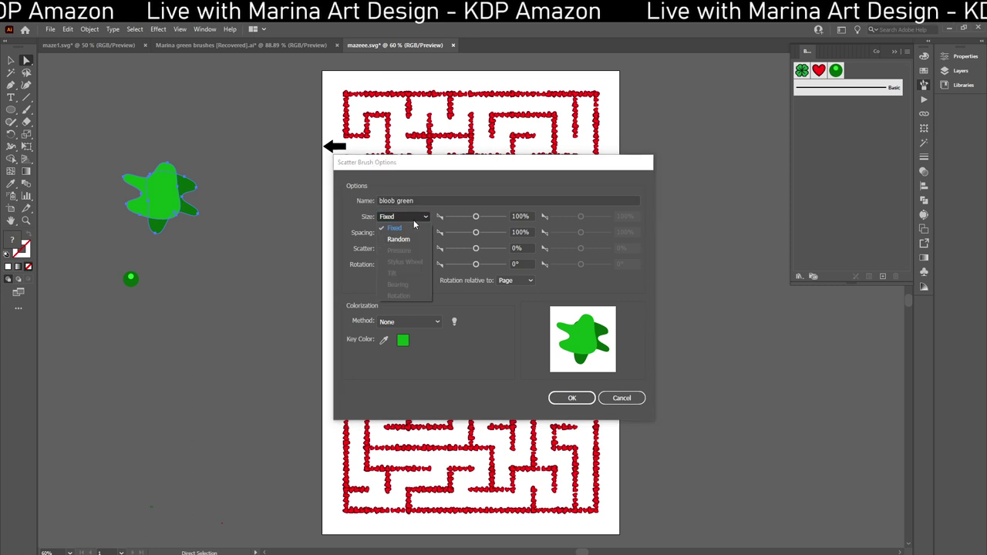
left_click(398, 239)
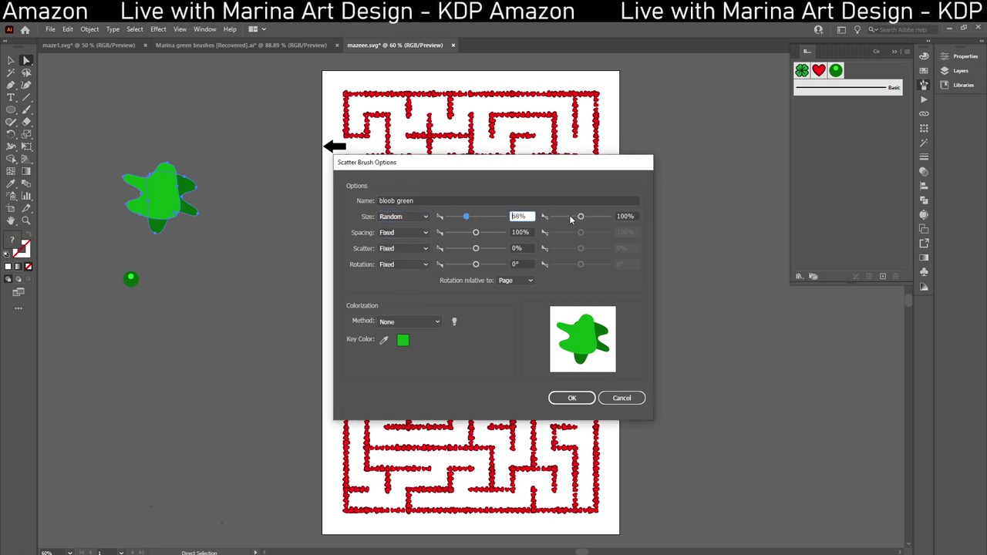
left_click(398, 267)
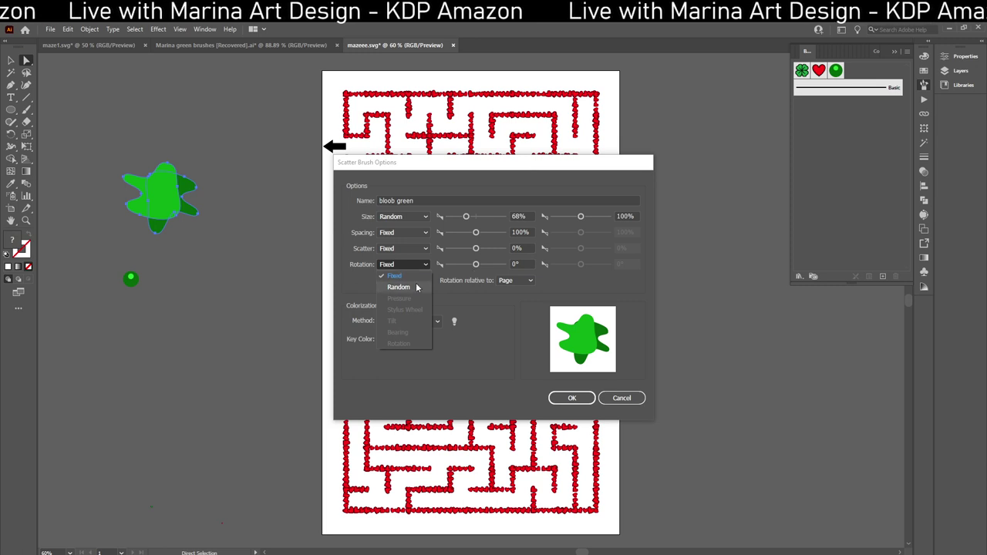
left_click(418, 288)
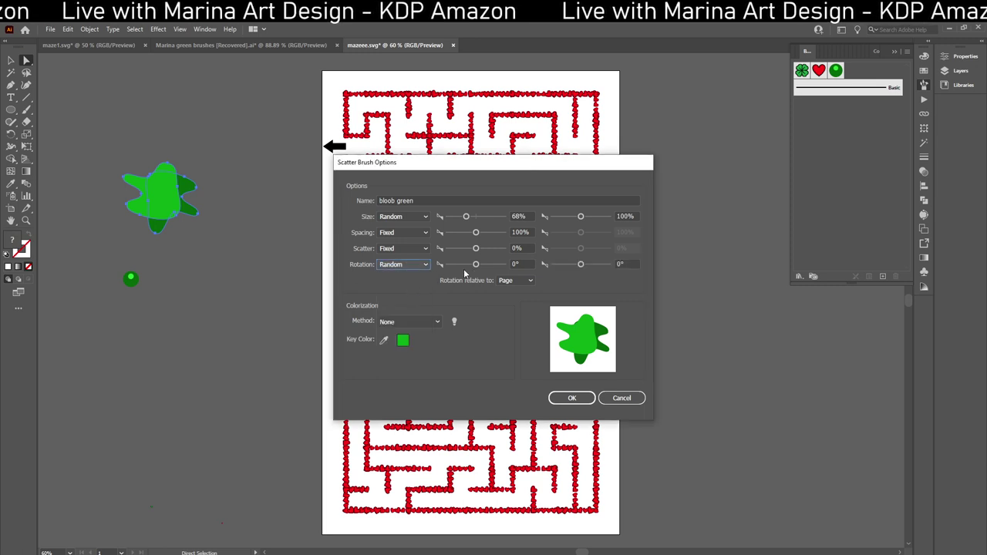
left_click(594, 266)
left_click(414, 233)
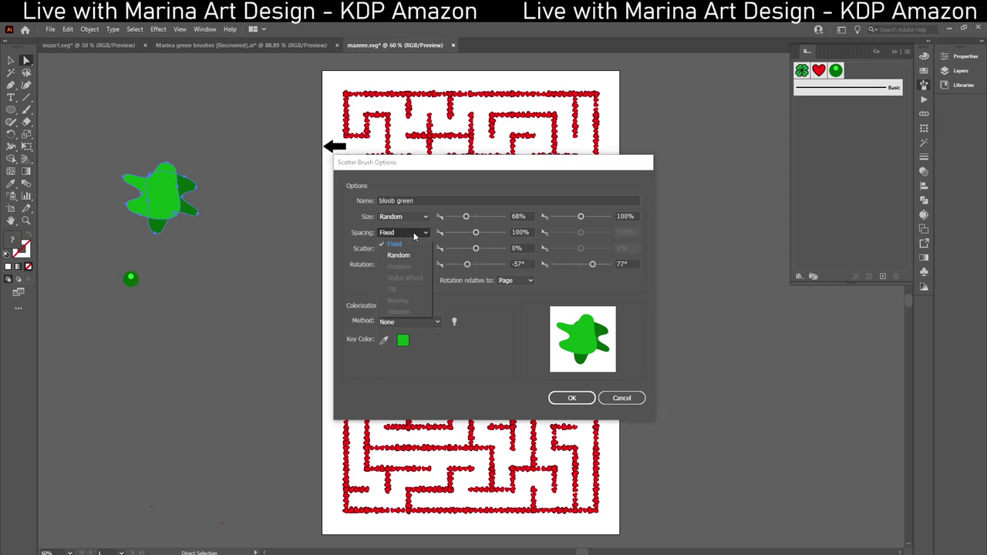
left_click(468, 237)
left_click(464, 235)
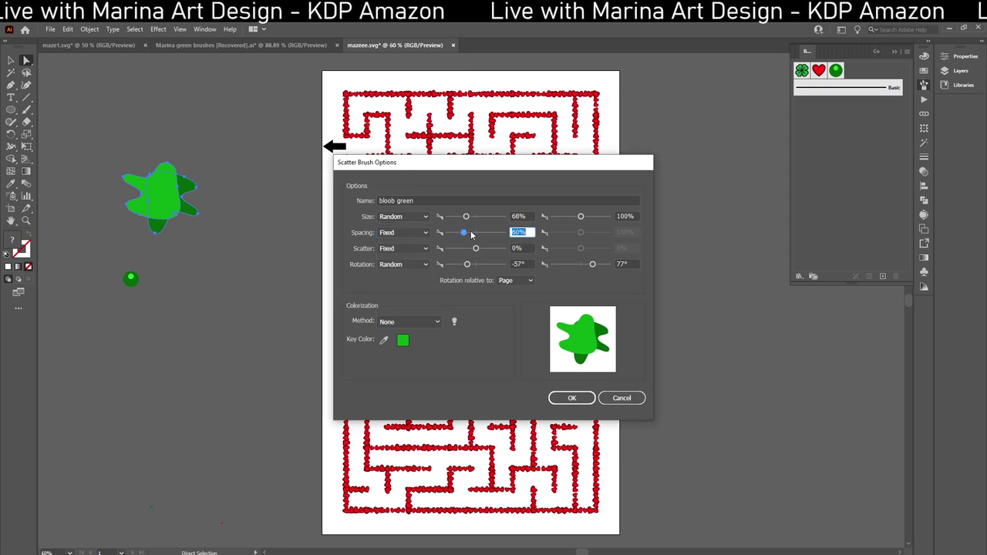
left_click(571, 398)
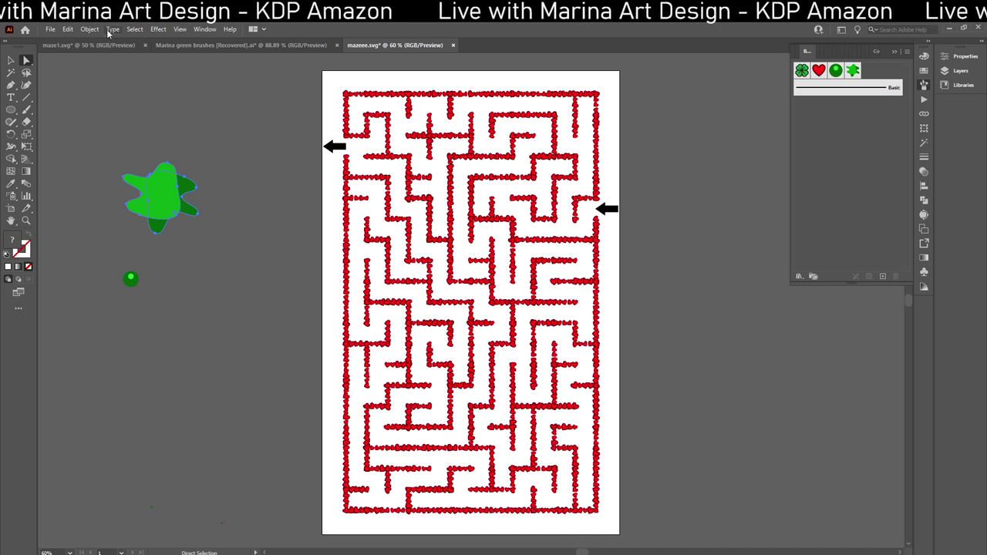
Select all maze walls by stroke colour, paint them with the green blob brush, and open its options
left_click(360, 95)
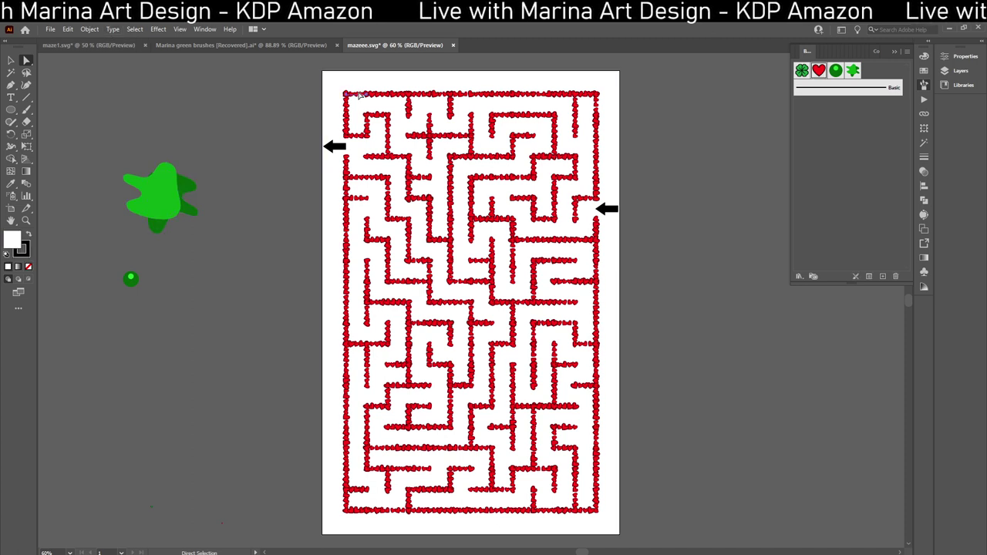
left_click(134, 28)
mouse_move(159, 131)
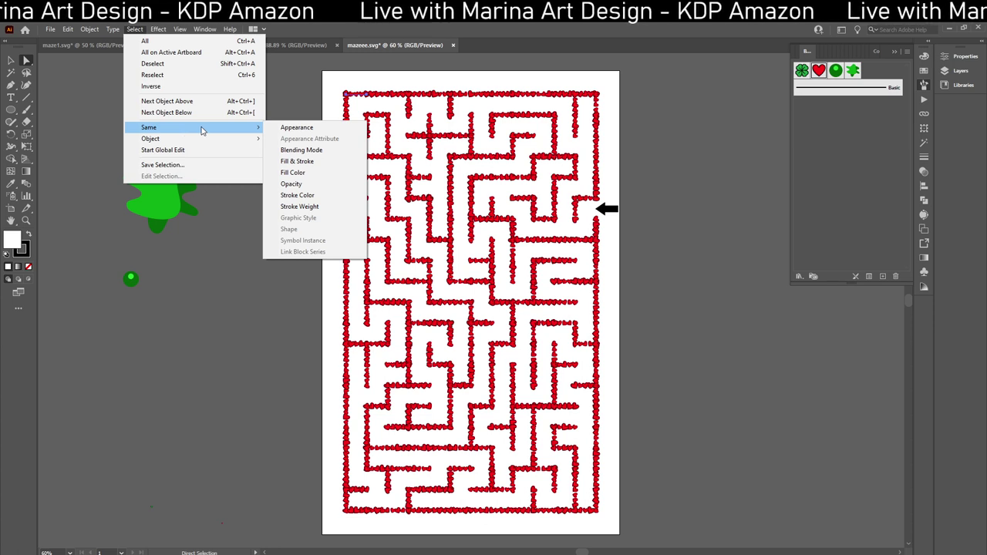
left_click(294, 195)
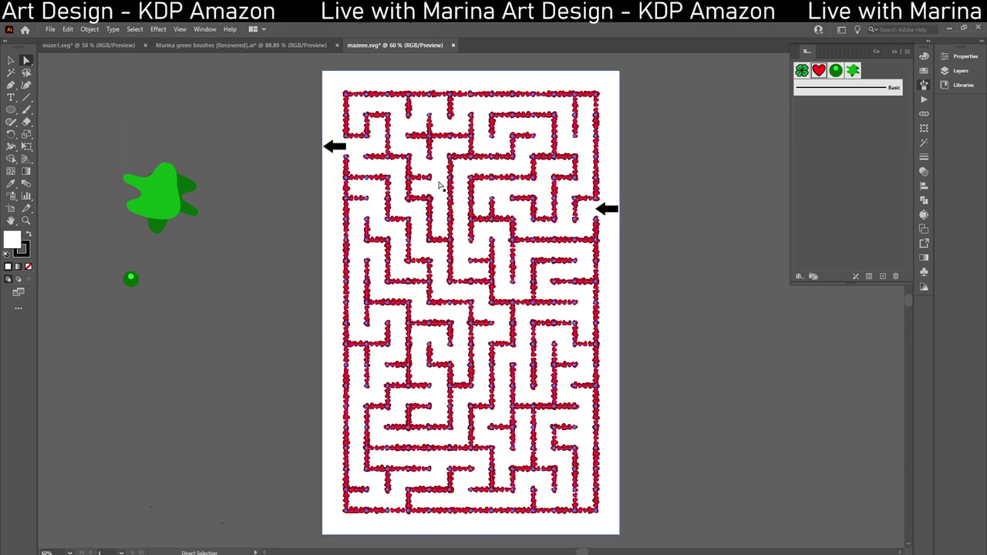
left_click(849, 78)
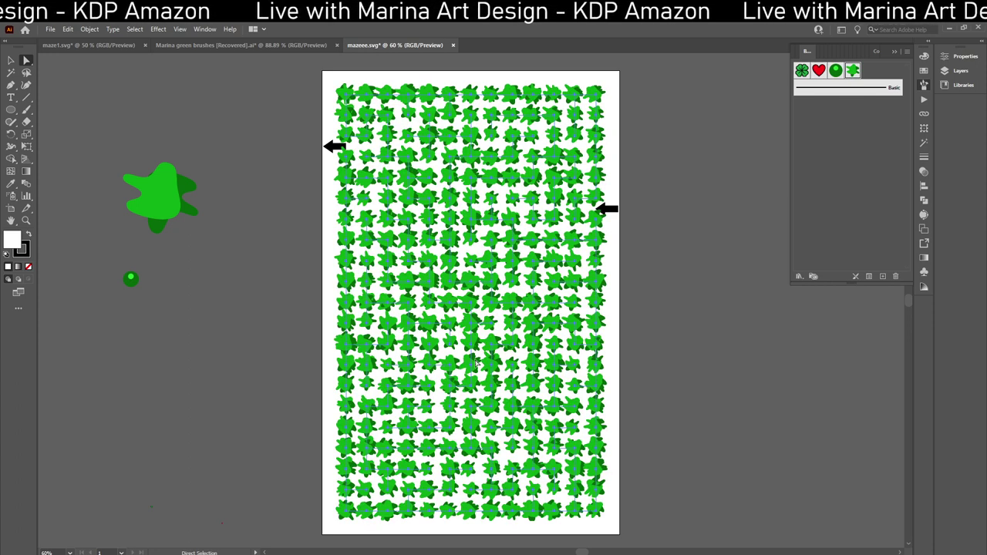
double_click(854, 71)
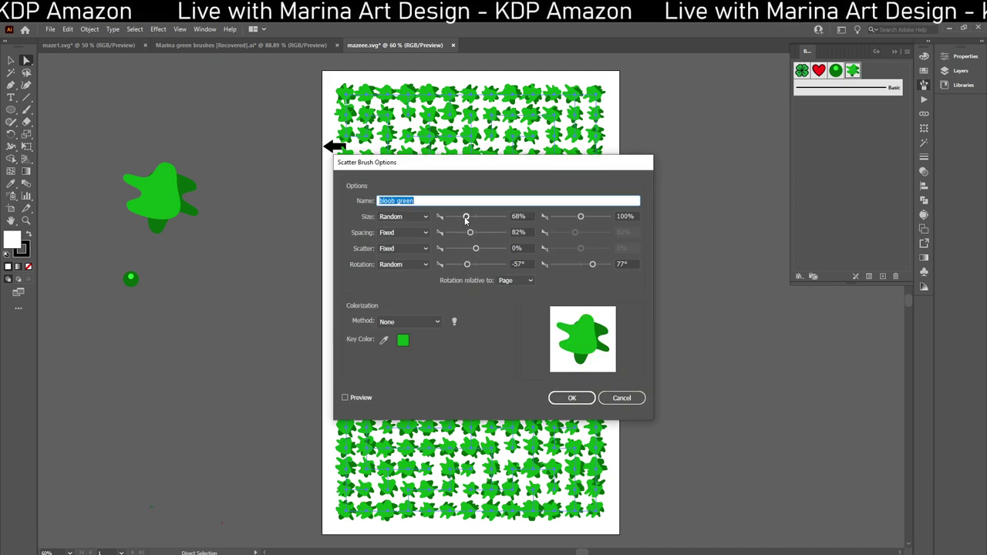
Give the green blob brush fixed 67% spacing and 133% maximum size, applying it to existing strokes
left_click(408, 233)
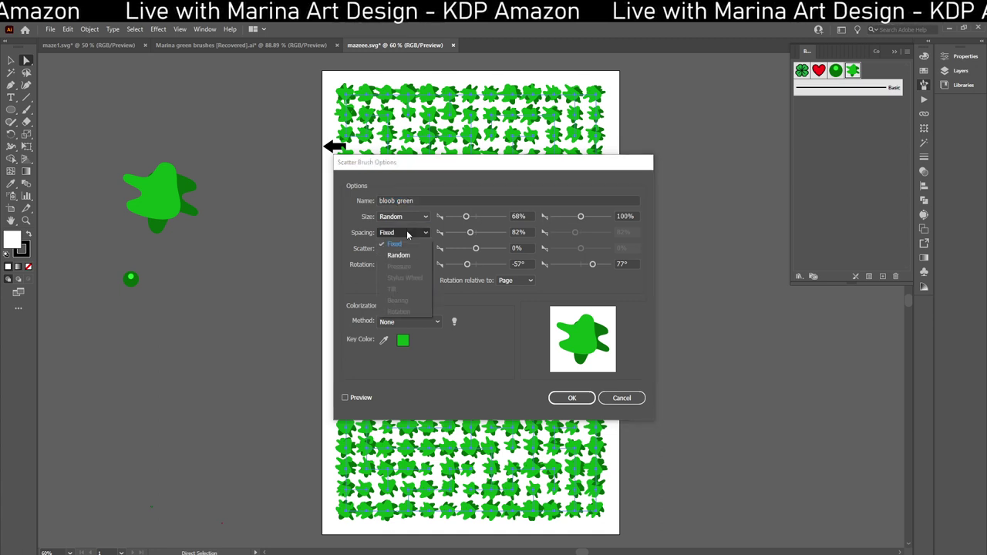
left_click(467, 237)
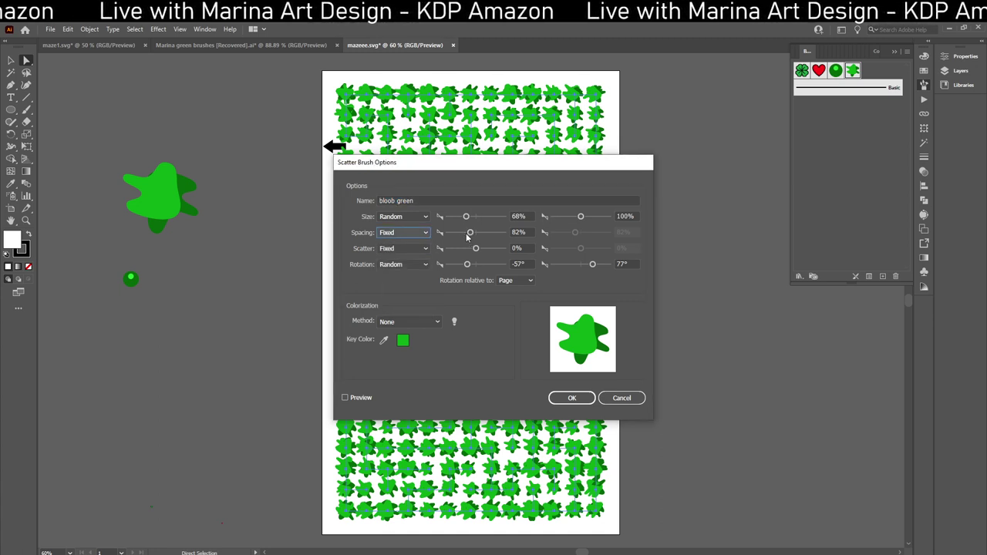
left_click_drag(468, 234, 464, 239)
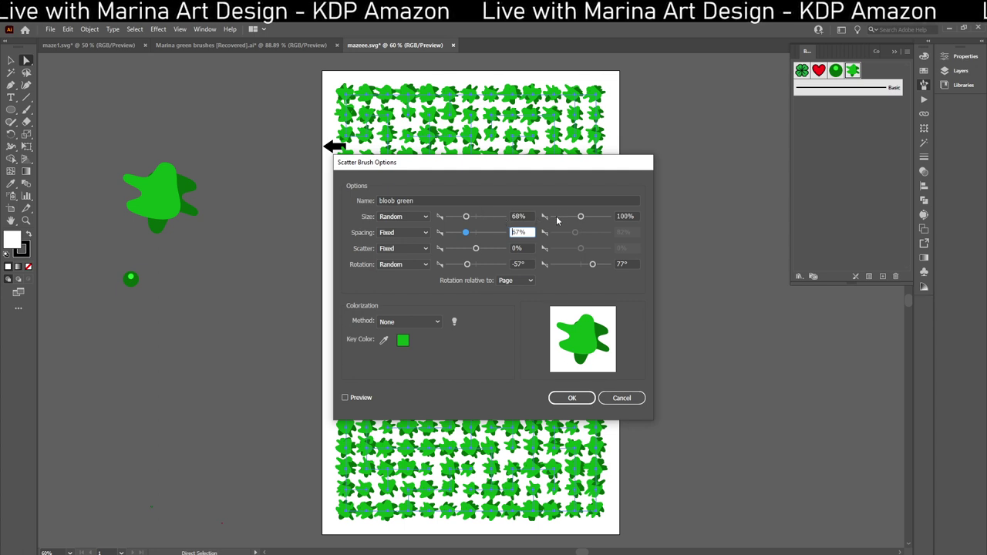
left_click_drag(580, 217, 581, 218)
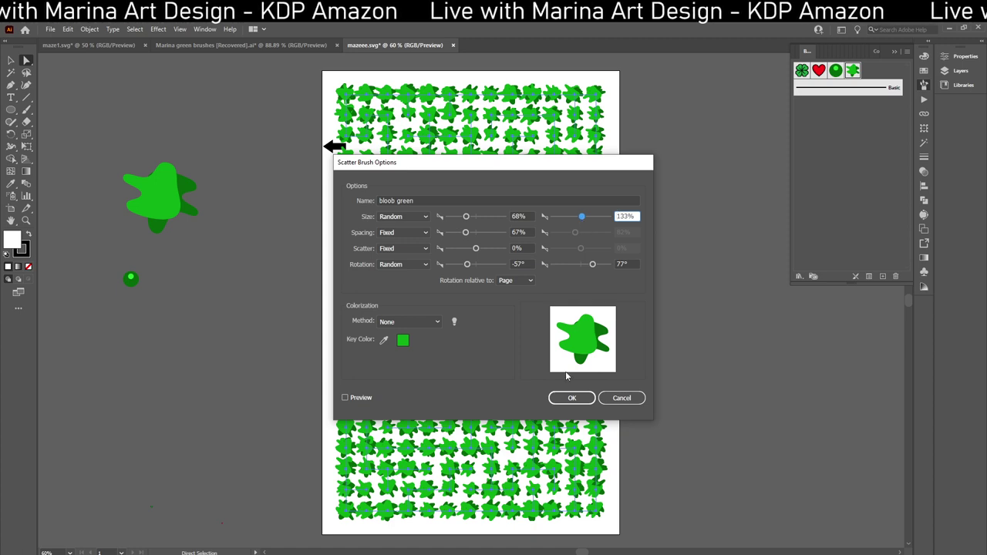
left_click(571, 397)
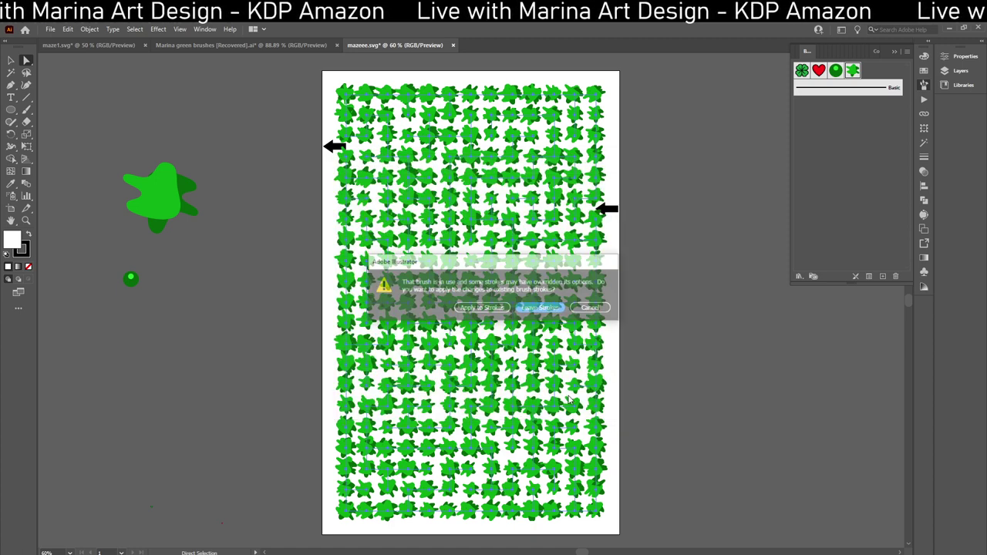
left_click(505, 310)
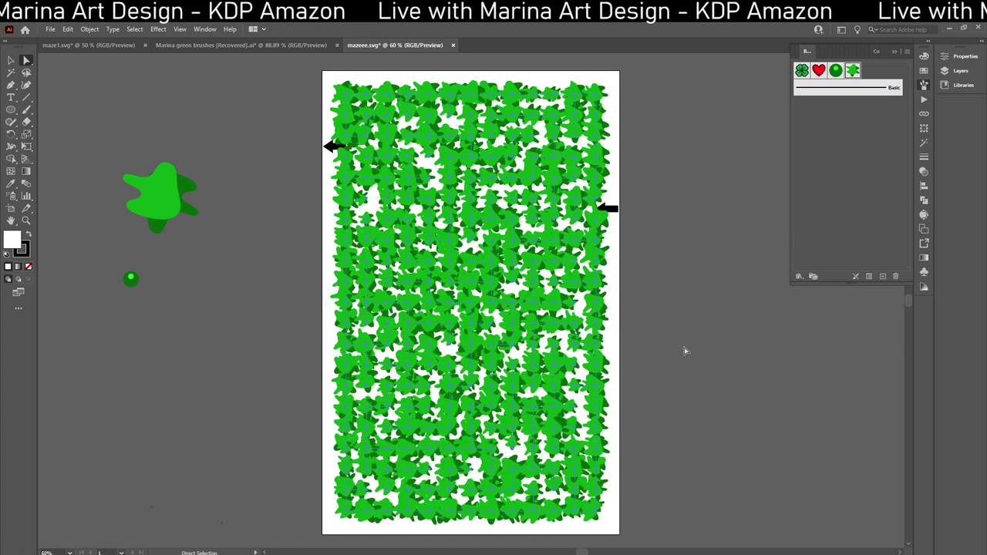
Set the maze walls' stroke weight to 0.1 pt in the Stroke panel
left_click(204, 29)
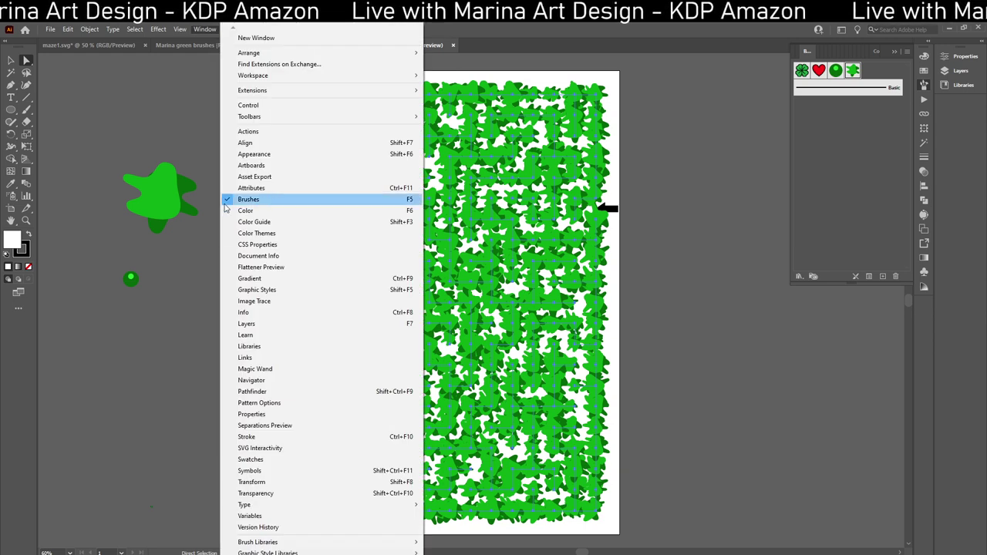
left_click(247, 436)
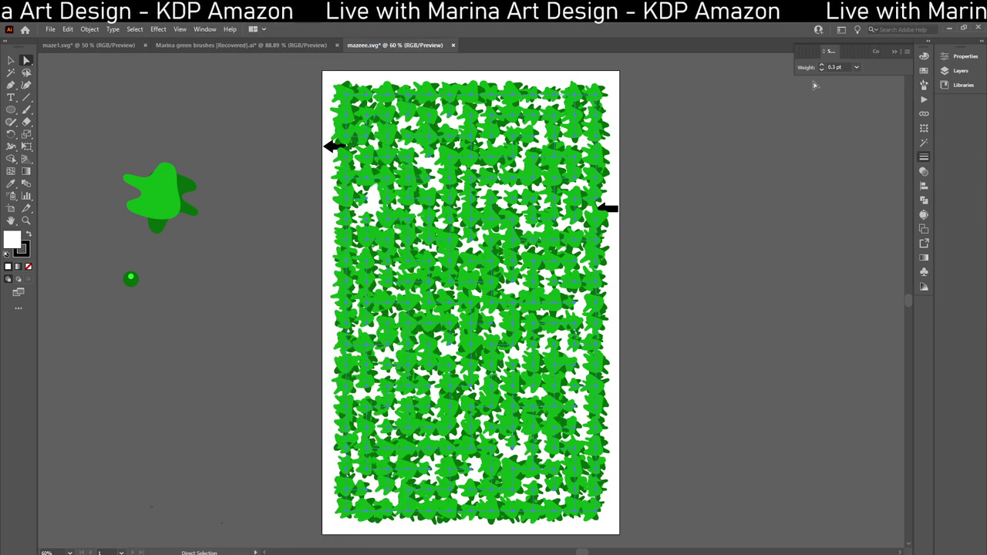
double_click(835, 67)
type("1")
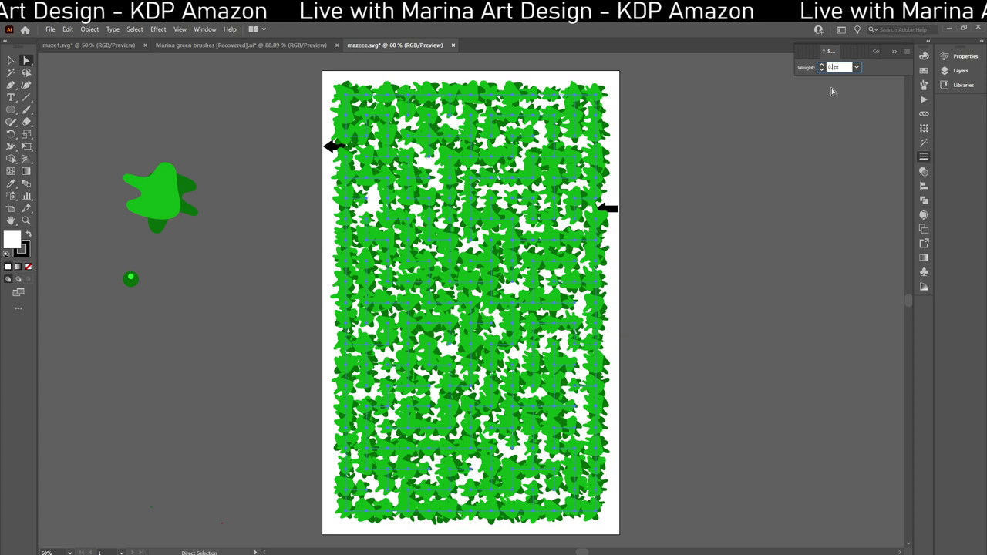
key("Return")
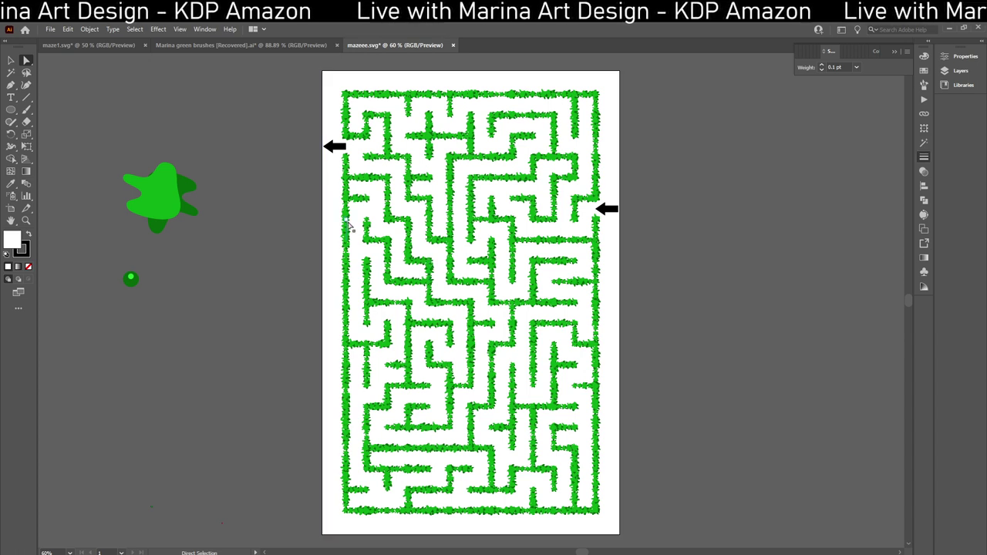
Drag the light and dark green blob pieces into a new overlapping arrangement
left_click_drag(158, 201, 228, 171)
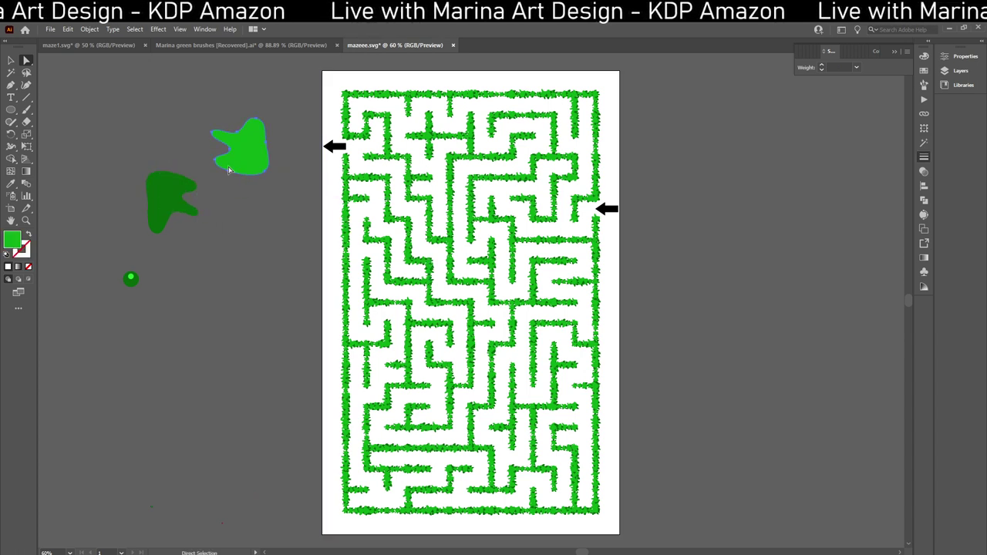
left_click_drag(174, 202, 199, 191)
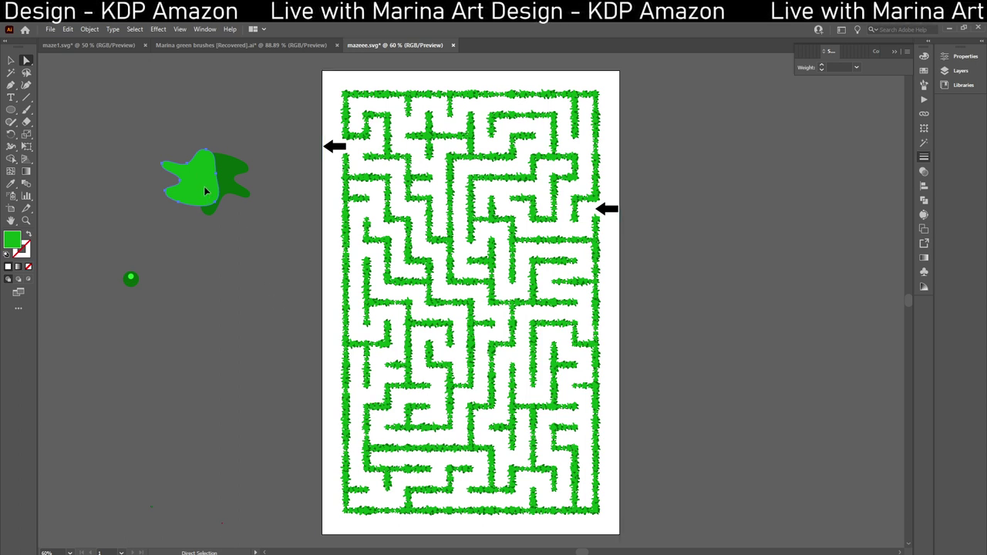
left_click_drag(203, 186, 227, 222)
left_click_drag(226, 168, 212, 190)
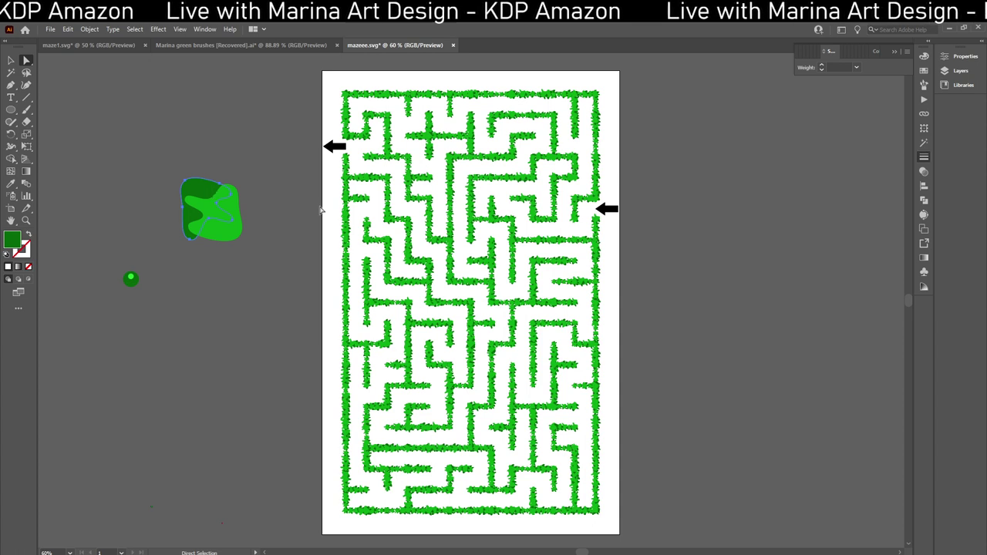
left_click_drag(211, 195, 226, 220)
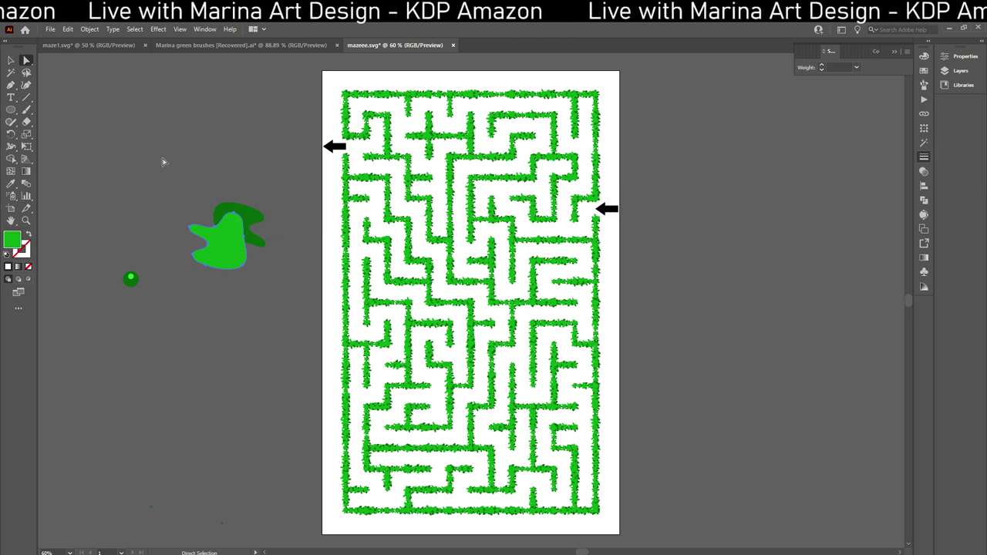
Select both blob pieces and show the Brushes panel
left_click(243, 214, "shift")
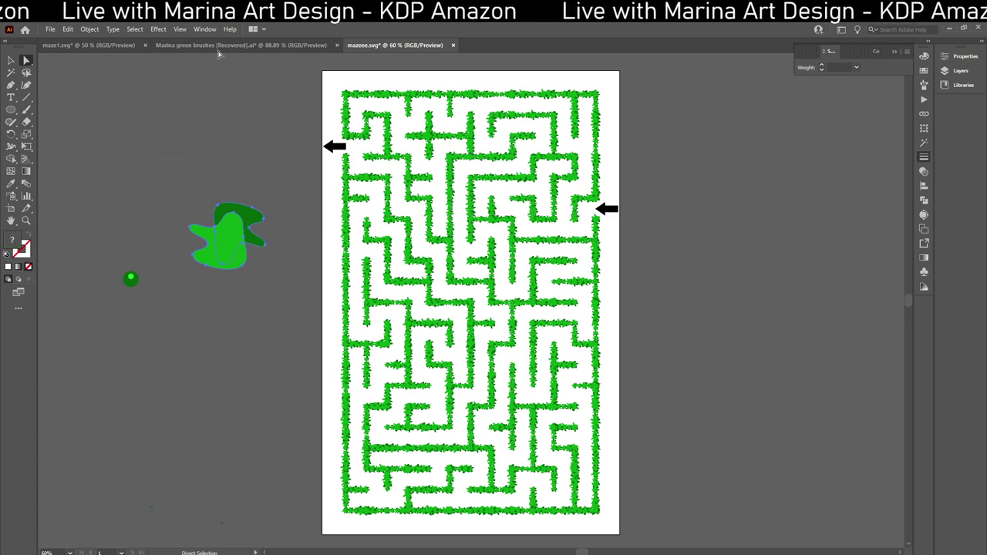
left_click(205, 29)
left_click(234, 202)
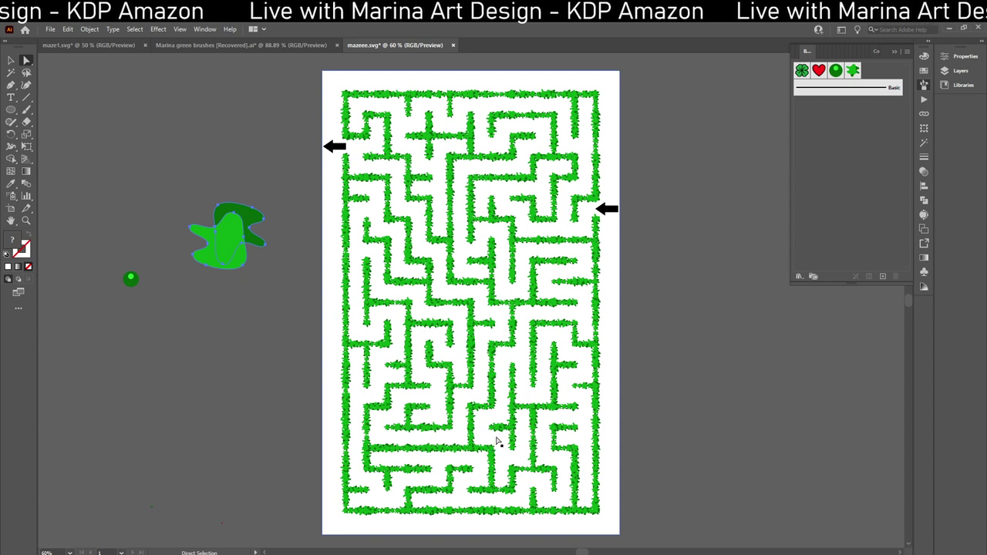
Select and delete the black arrows at the maze exit and entrance
left_click(611, 210)
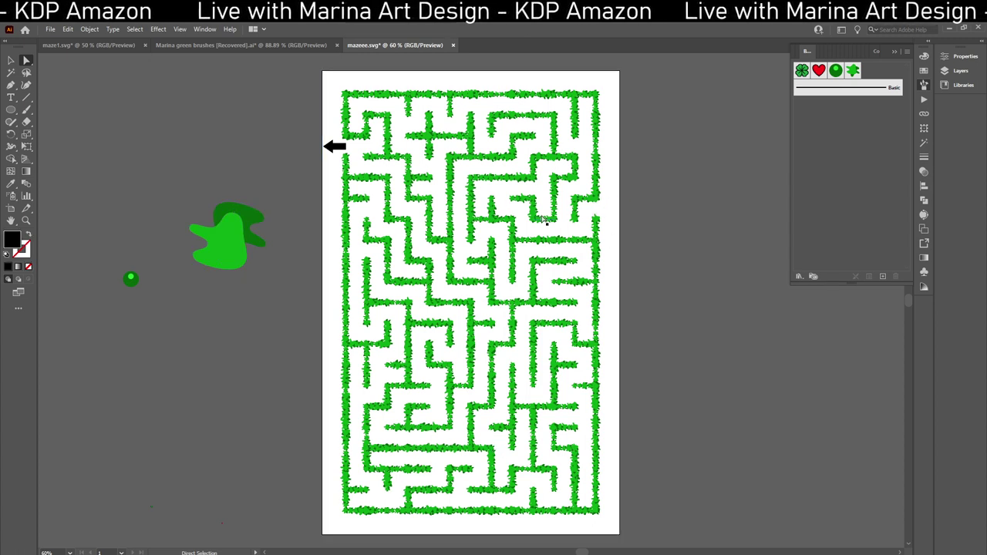
left_click(340, 146)
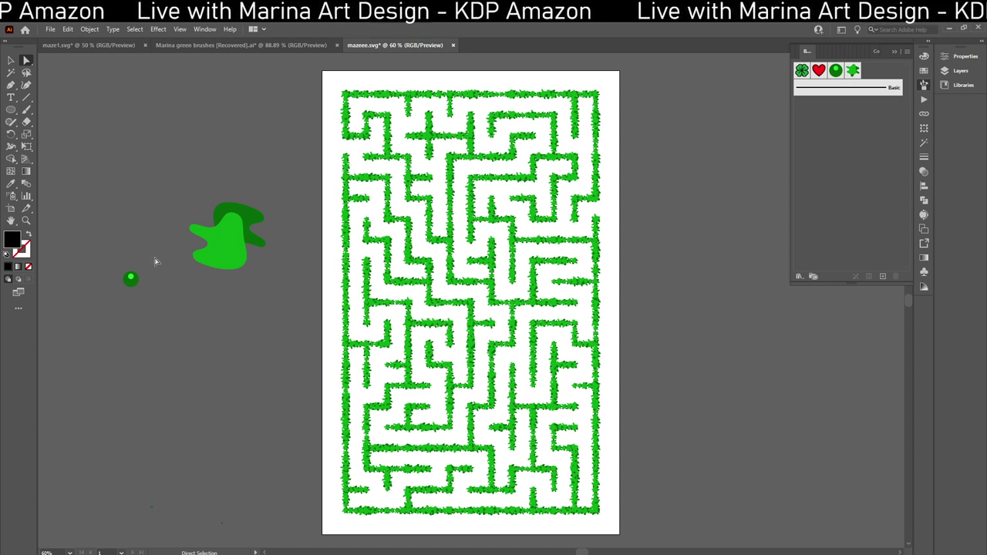
Select the small dot beside the page and give it a pale fill colour
left_click_drag(105, 260, 157, 311)
left_click(131, 279)
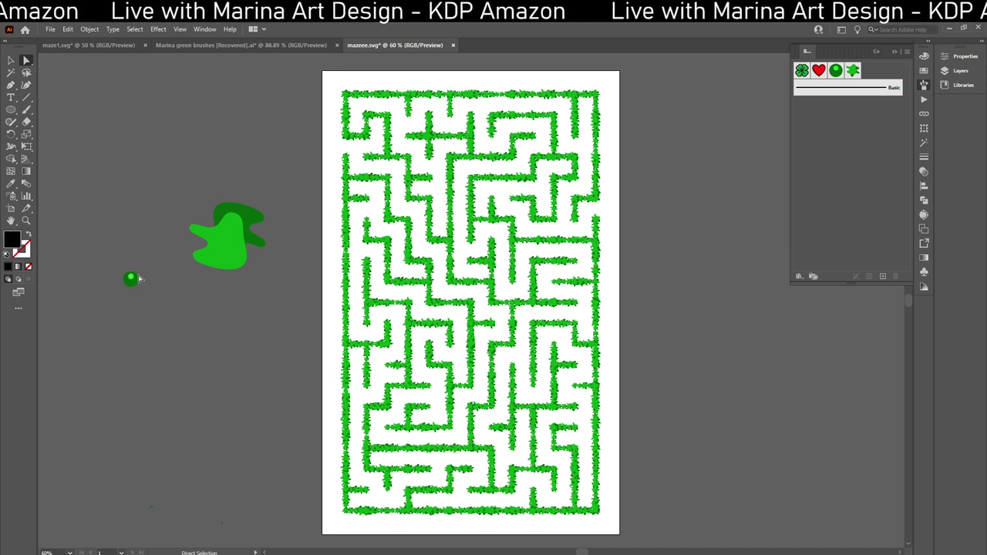
double_click(11, 240)
left_click_drag(461, 287, 366, 232)
left_click(602, 230)
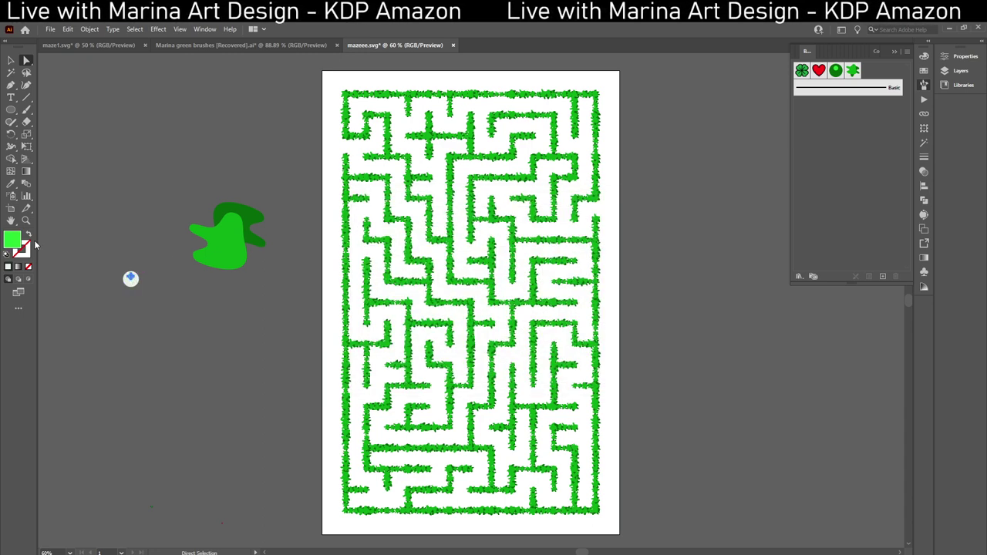
Change the dot's fill to red F4192E and reselect the red-dot circle
double_click(12, 240)
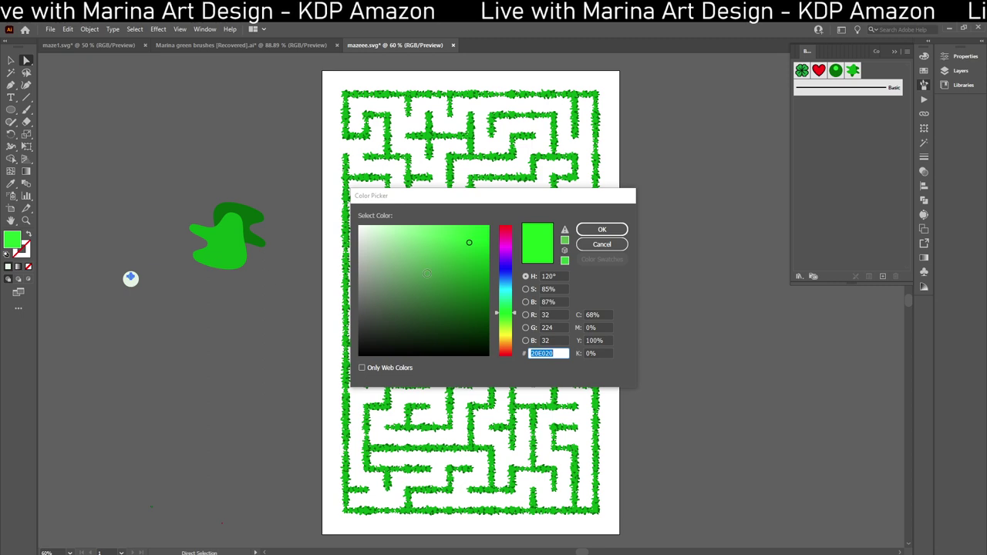
type("F4192E")
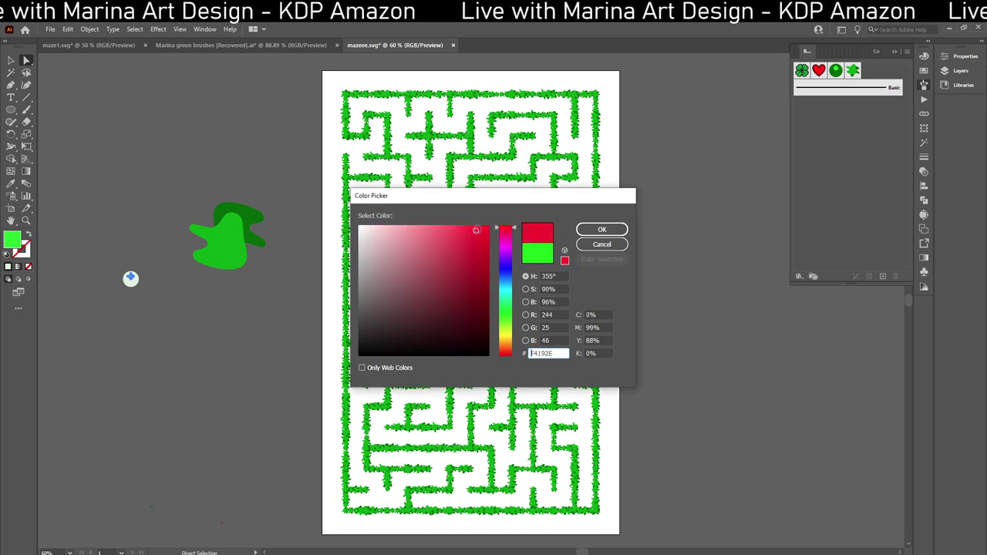
left_click(602, 230)
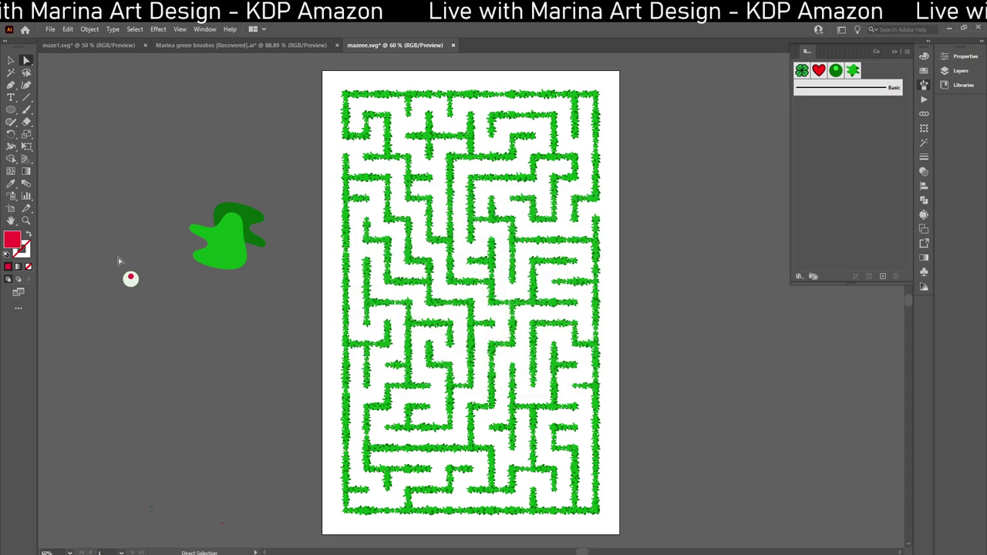
left_click_drag(118, 257, 174, 306)
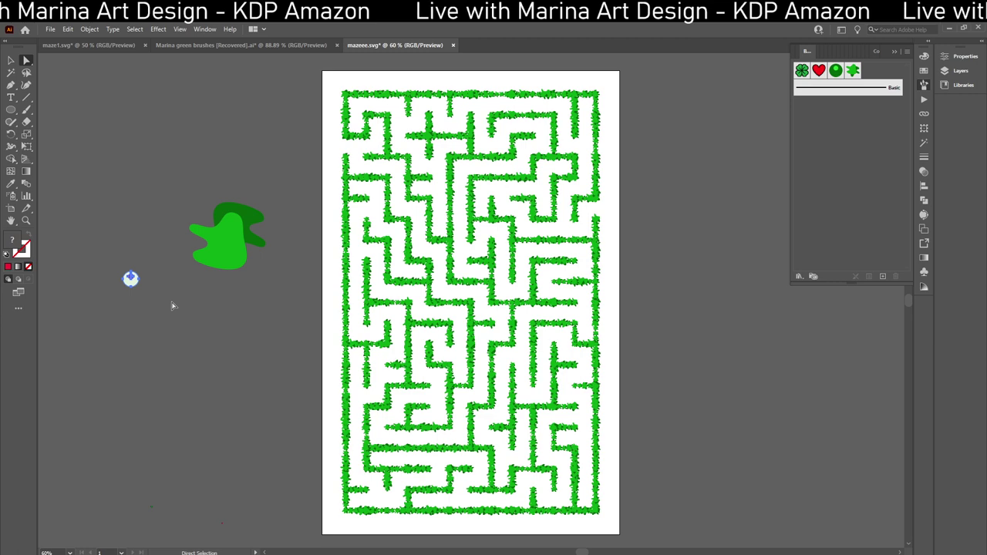
left_click(205, 29)
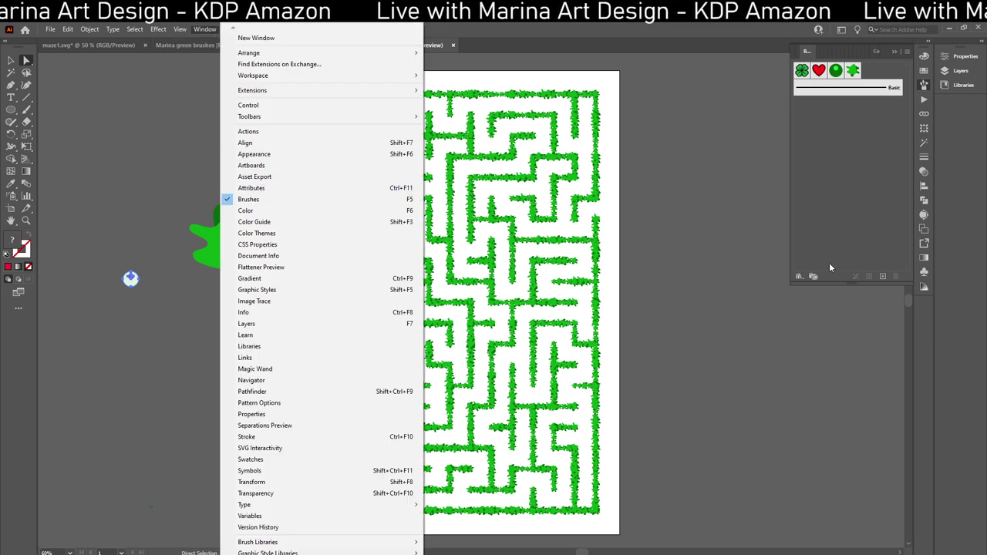
Create a new scatter brush from the red-dot circle with default settings
left_click(869, 276)
left_click(479, 307)
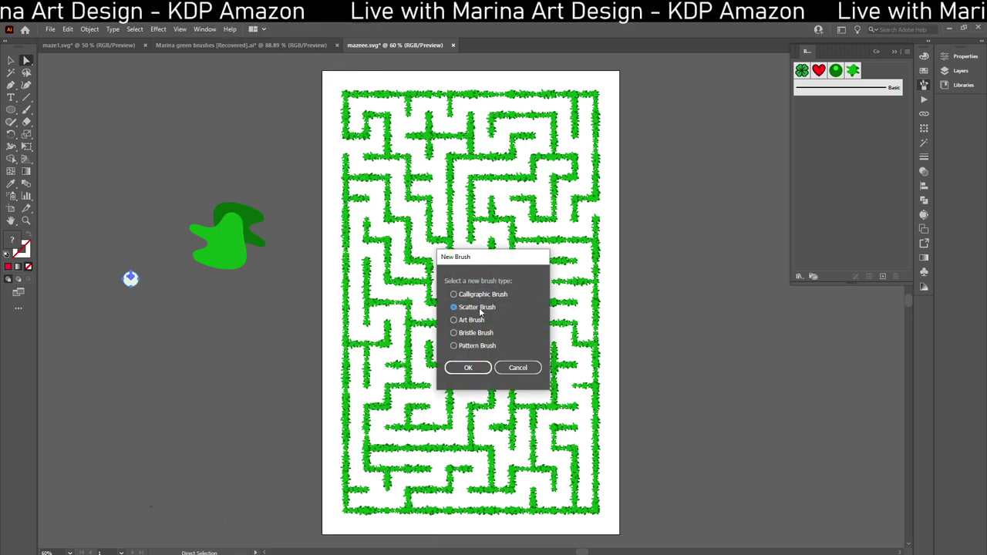
left_click(469, 368)
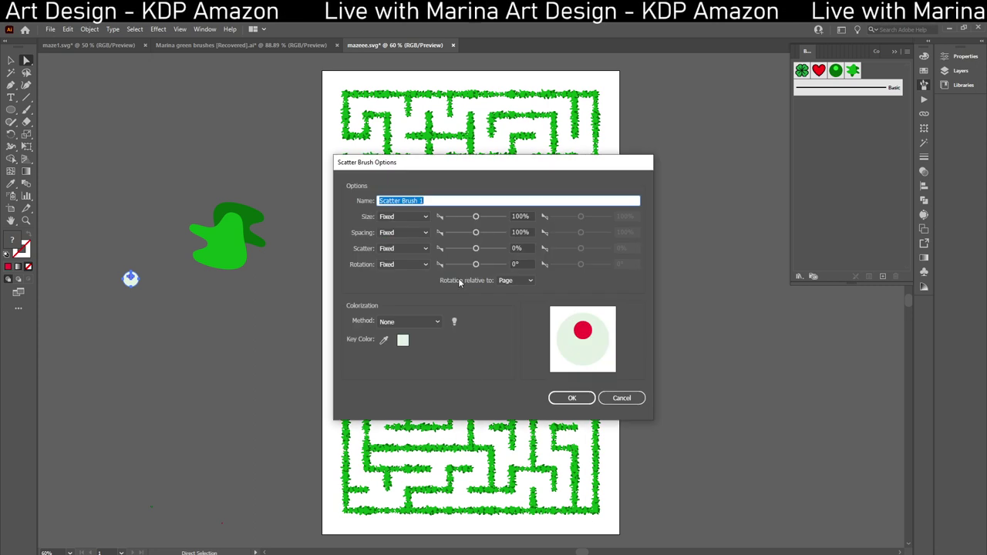
left_click(571, 398)
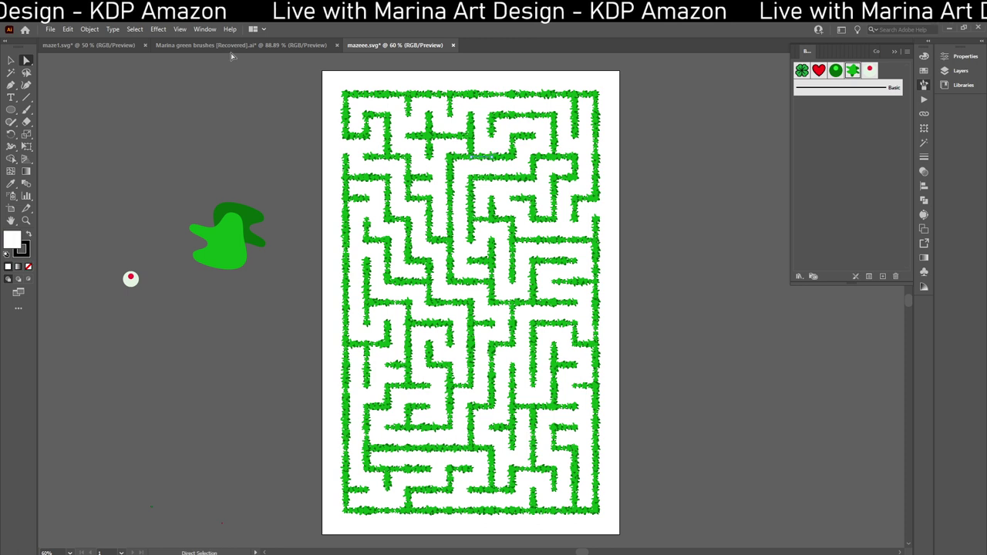
Select all maze walls by stroke colour and apply the red-dot brush
left_click(139, 31)
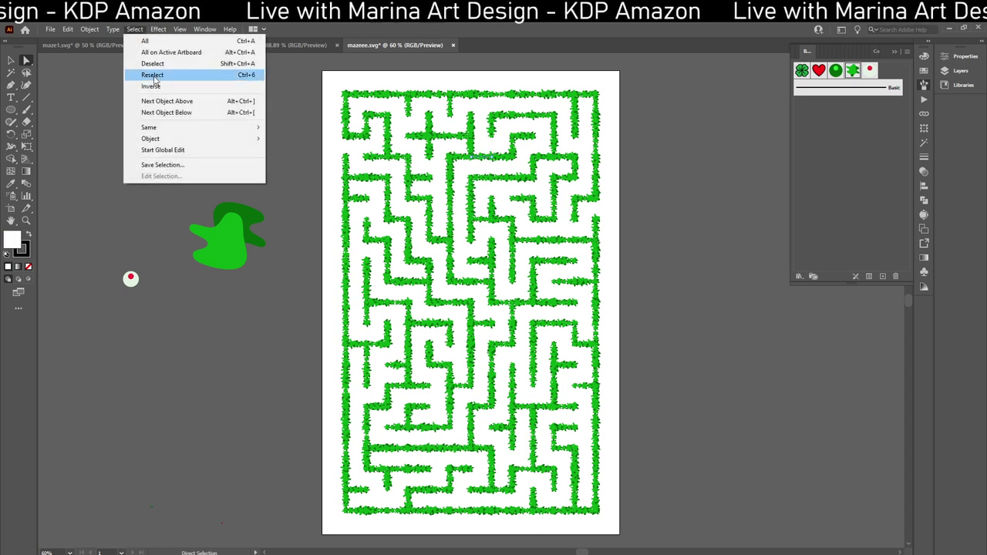
mouse_move(165, 130)
left_click(294, 197)
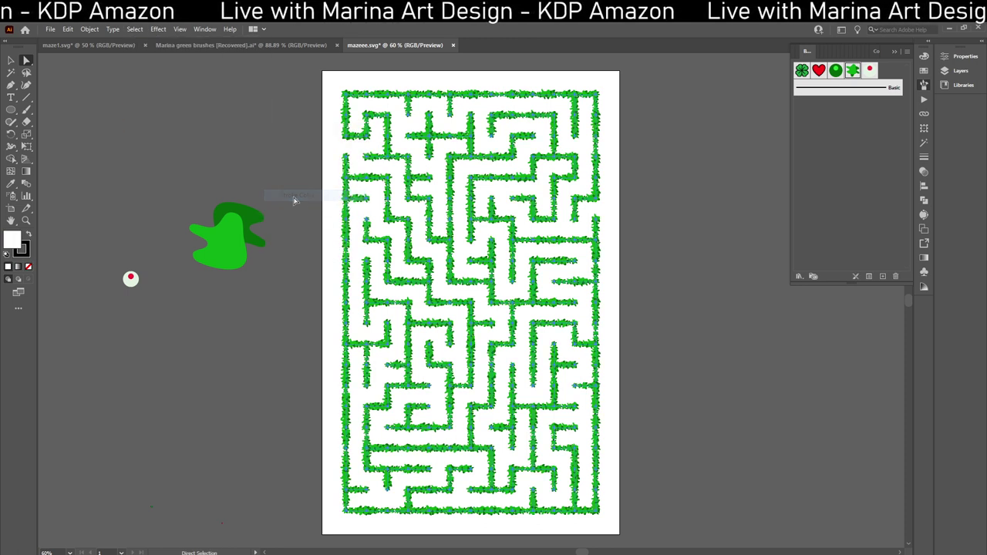
left_click(870, 74)
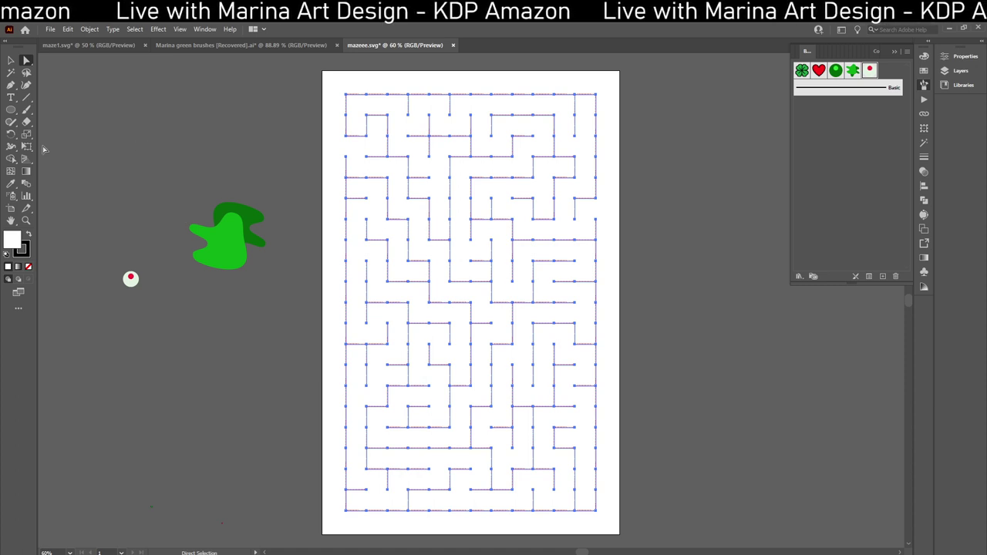
Set the maze walls' stroke weight to 0.15 pt, then to 0.5 pt
left_click(207, 29)
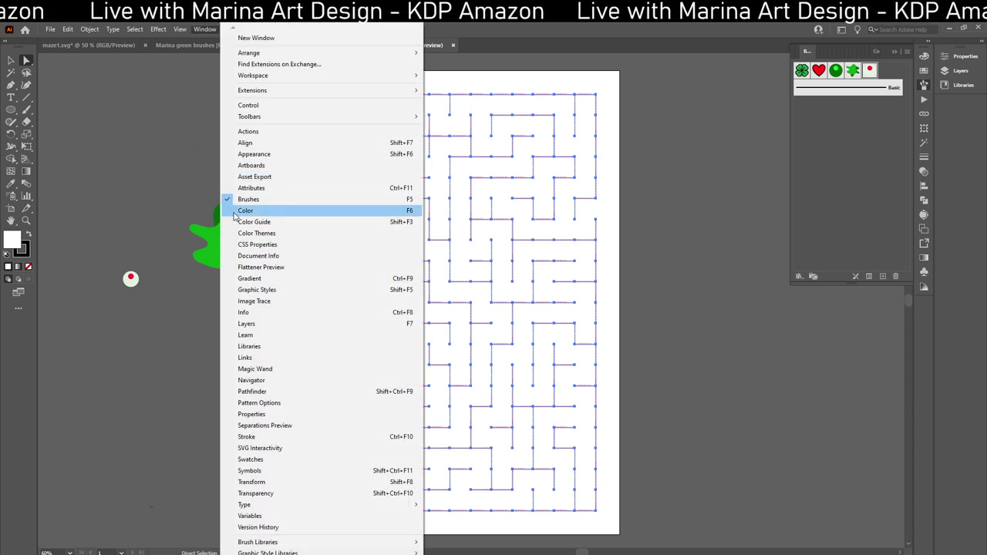
left_click(254, 437)
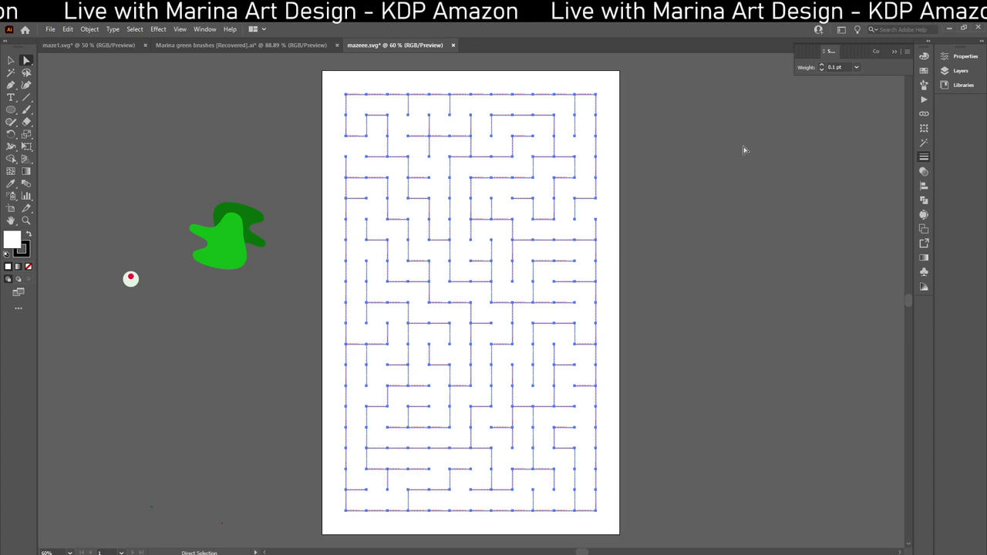
left_click(835, 68)
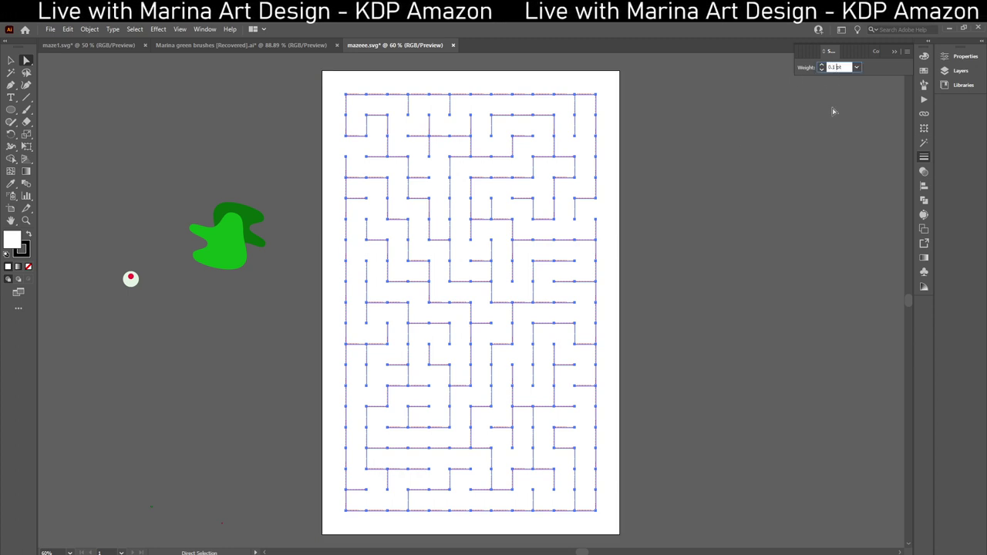
type("0.15")
key("Return")
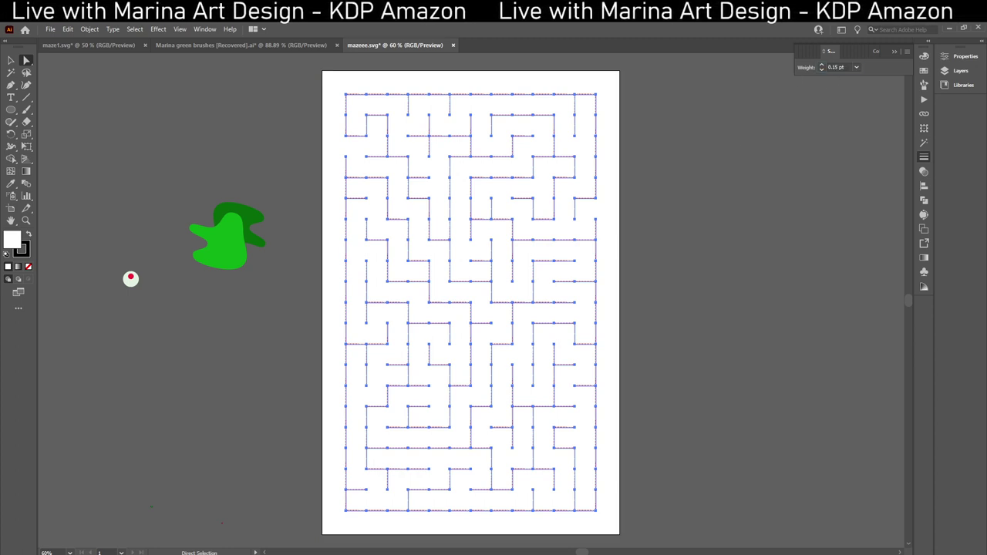
left_click(837, 67)
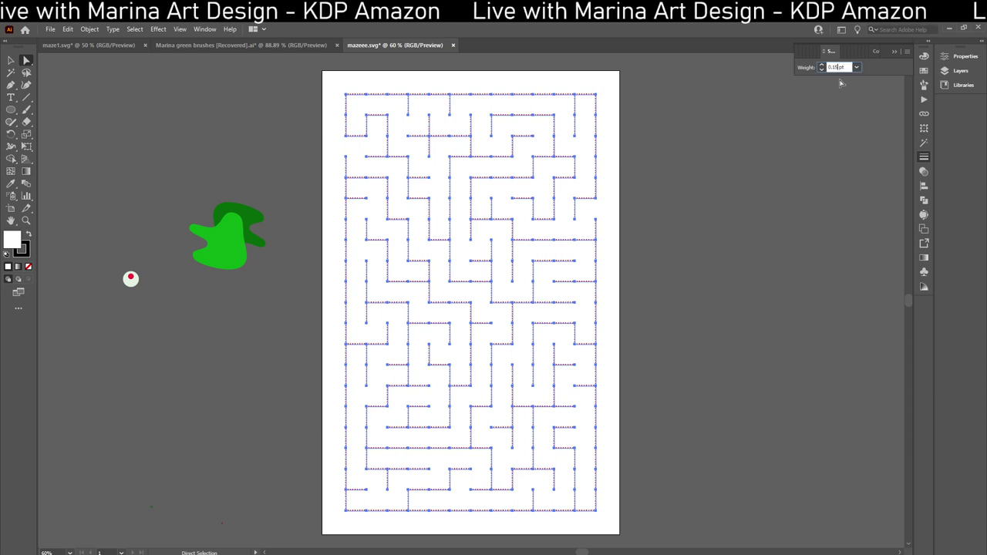
type("0.5")
key("Return")
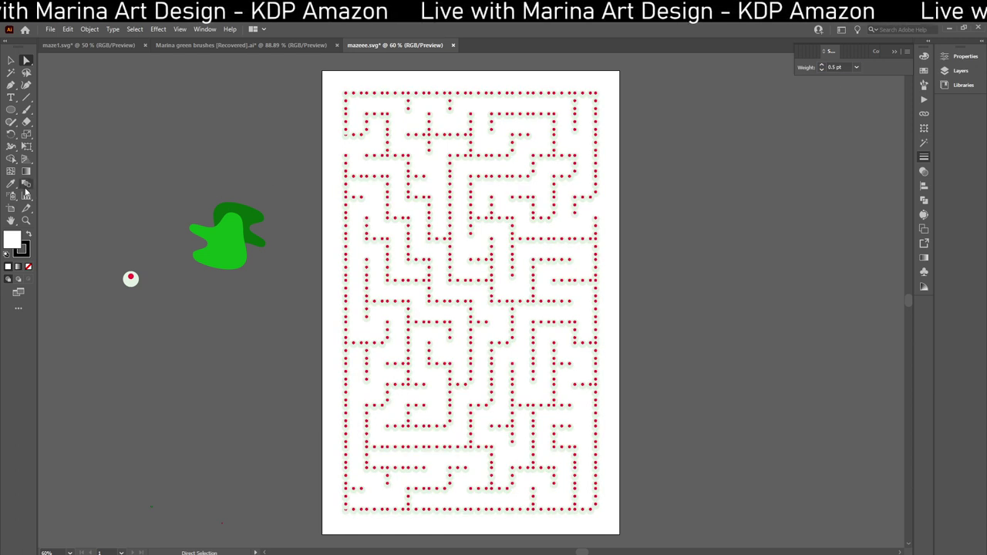
Draw a rectangle covering the whole page and fill it with black 000000
left_click(11, 110)
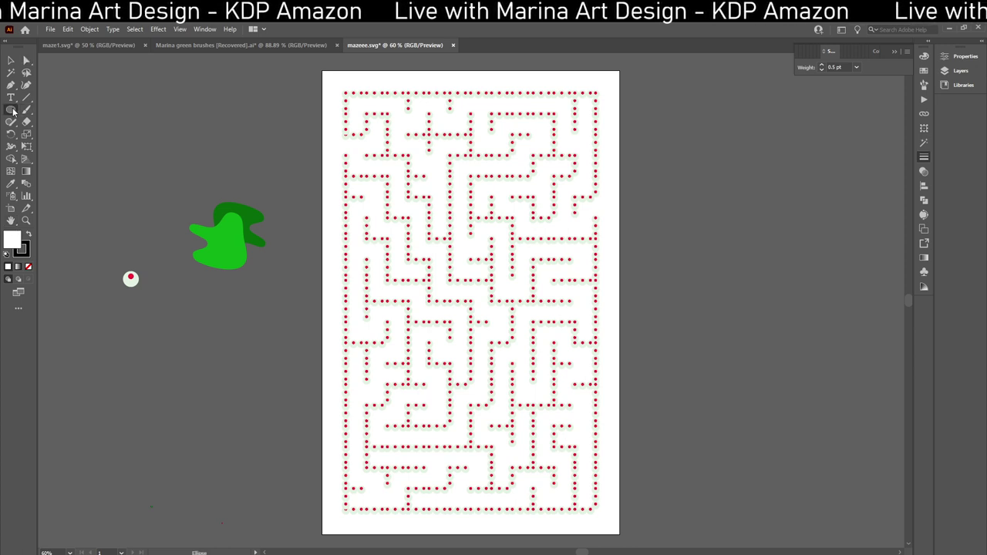
left_click_drag(12, 112, 70, 109)
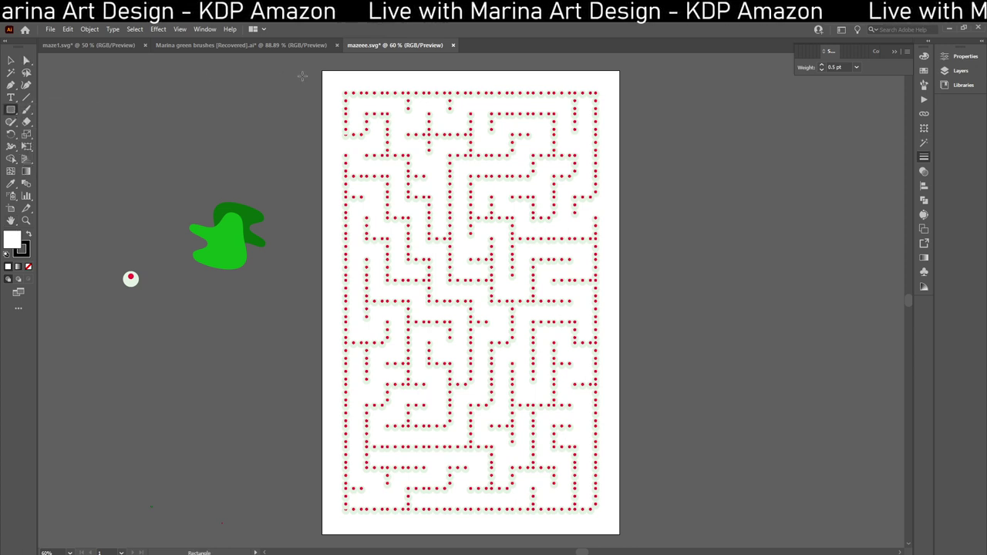
left_click_drag(323, 68, 618, 534)
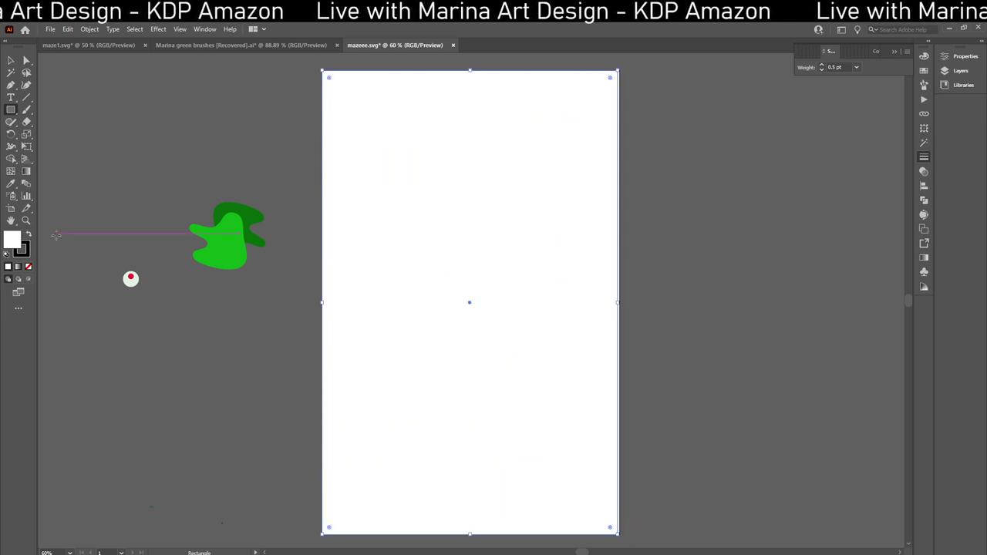
double_click(20, 239)
left_click_drag(371, 262, 347, 370)
left_click(602, 232)
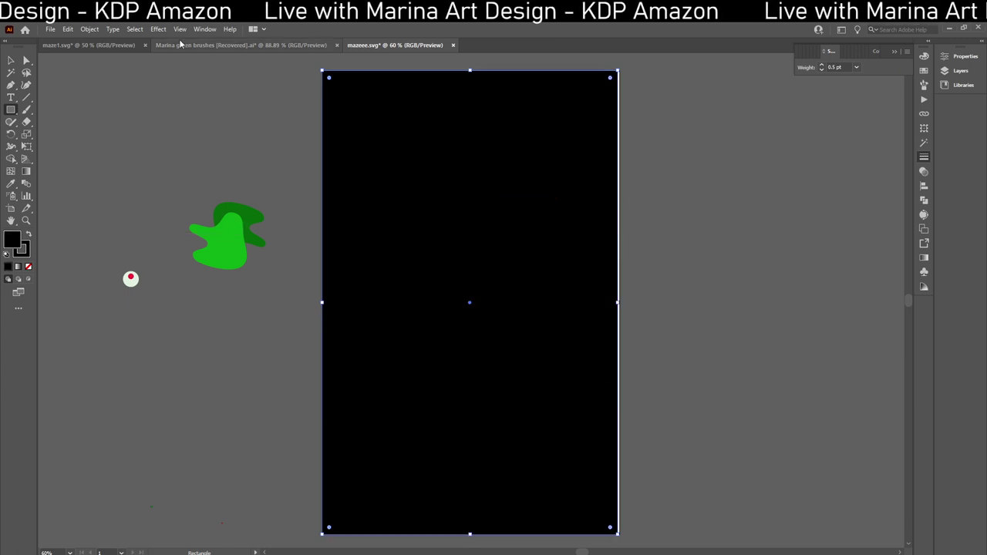
Send the black rectangle to the back behind the maze
left_click(135, 29)
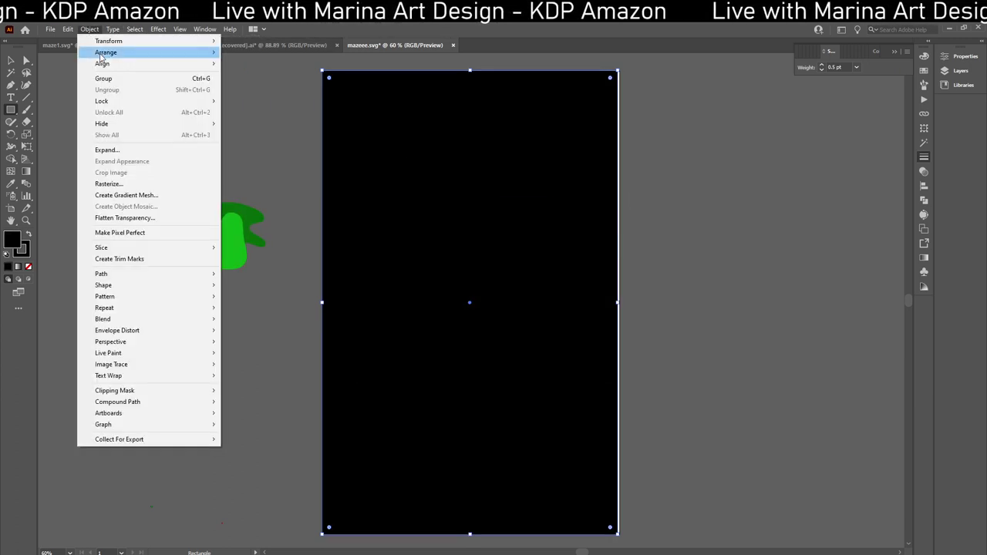
mouse_move(101, 56)
left_click(243, 86)
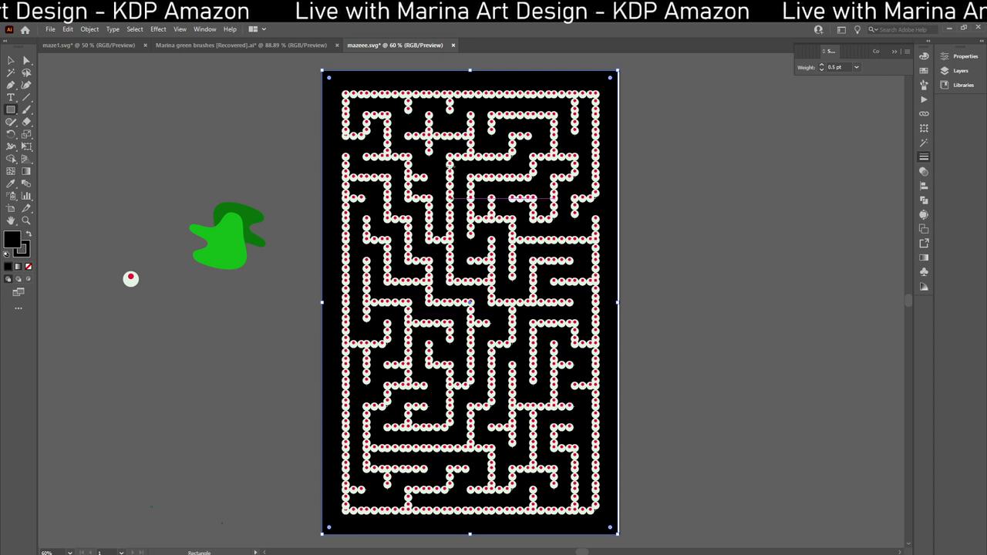
Round the black background's corners with the live-corner widget and move the light-green blob
left_click(27, 61)
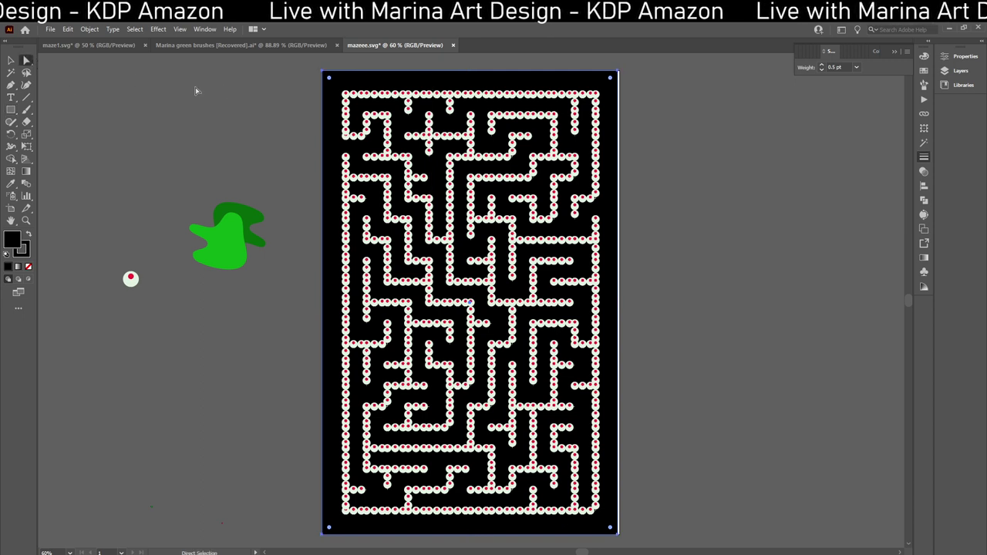
left_click_drag(329, 78, 362, 120)
left_click(266, 113)
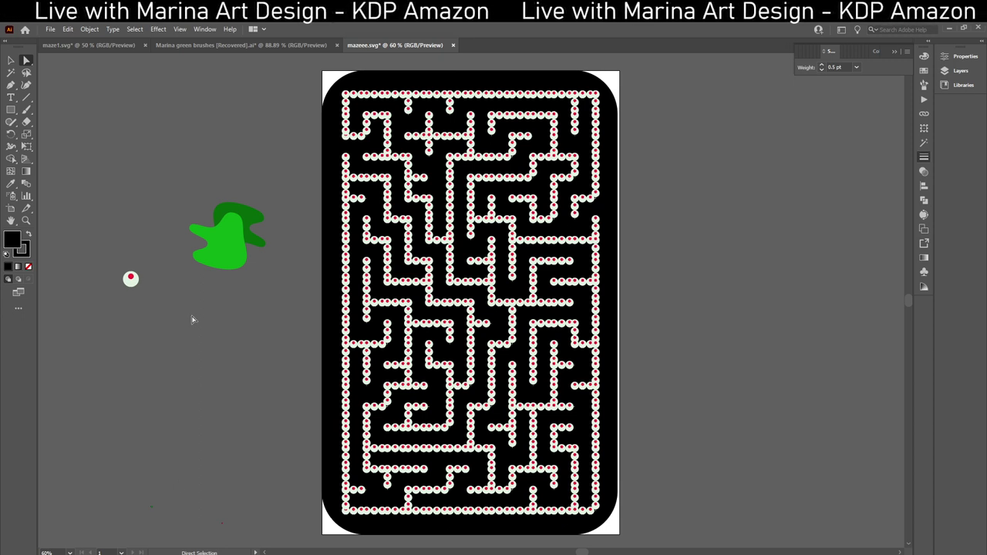
mouse_move(229, 256)
left_mouse_down()
mouse_move(224, 344)
mouse_move(248, 261)
mouse_move(224, 240)
left_mouse_up()
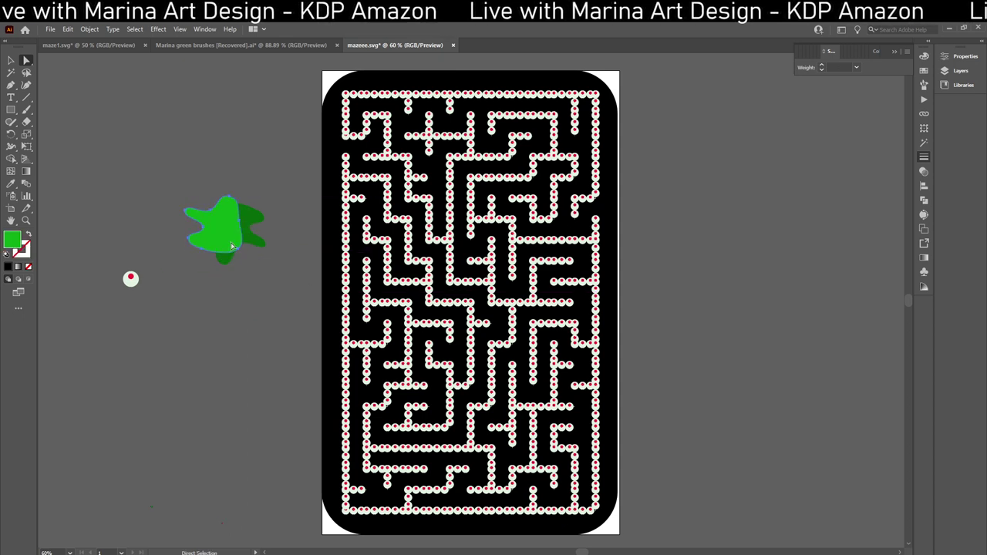
Draw a closed green polygon with the Pen tool beside the page and isolate it for editing
left_click(11, 85)
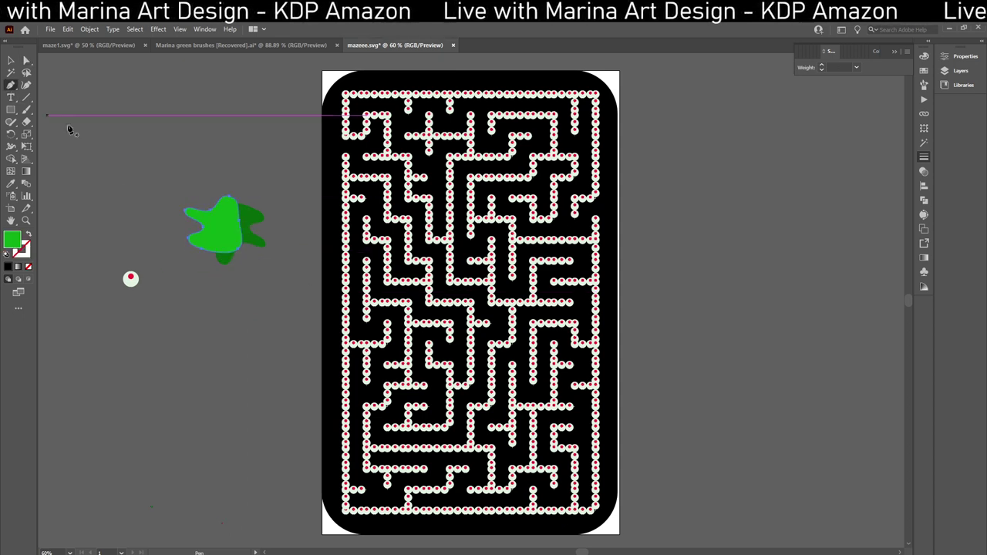
left_click(130, 120)
left_click(123, 146)
left_click(162, 166)
left_click(172, 133)
left_click(164, 110)
left_click(141, 95)
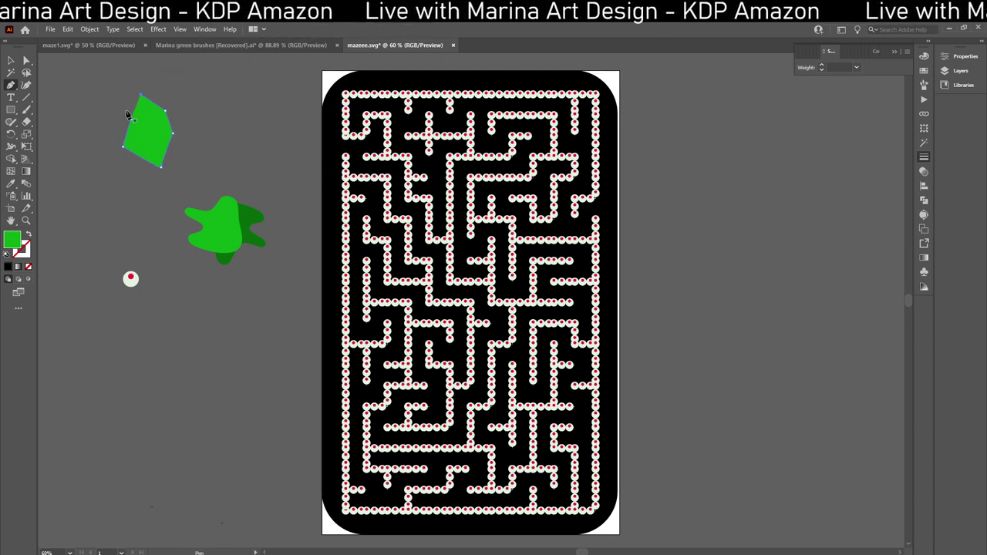
left_click(11, 60)
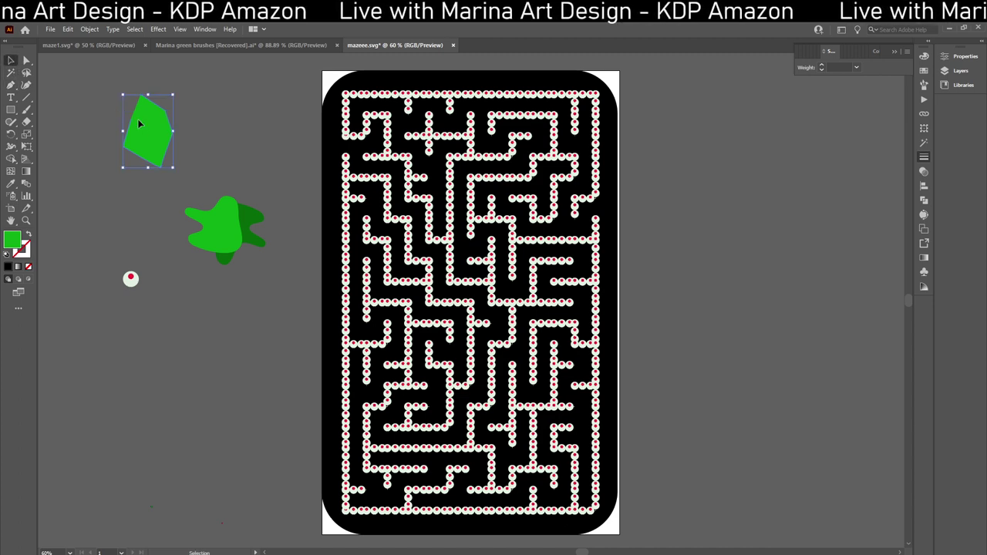
double_click(140, 123)
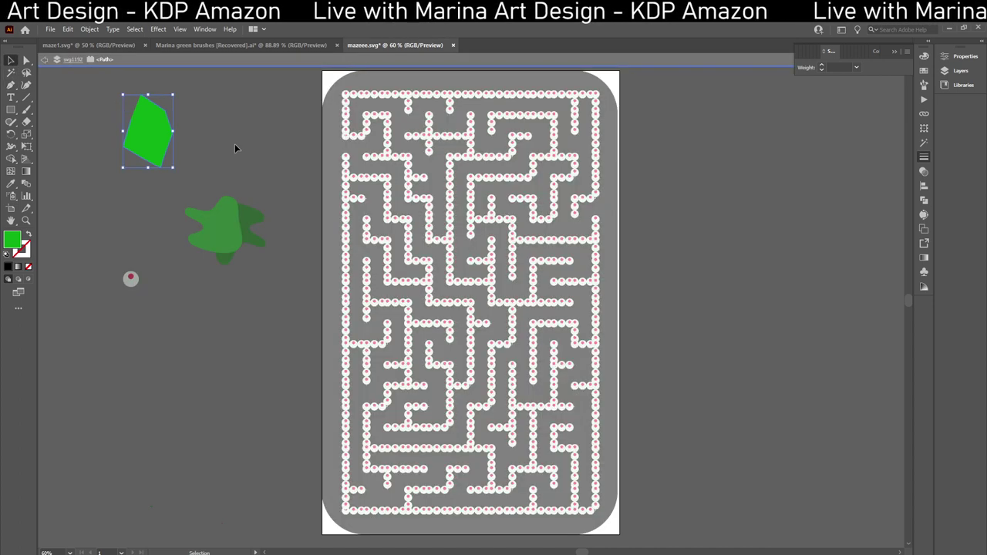